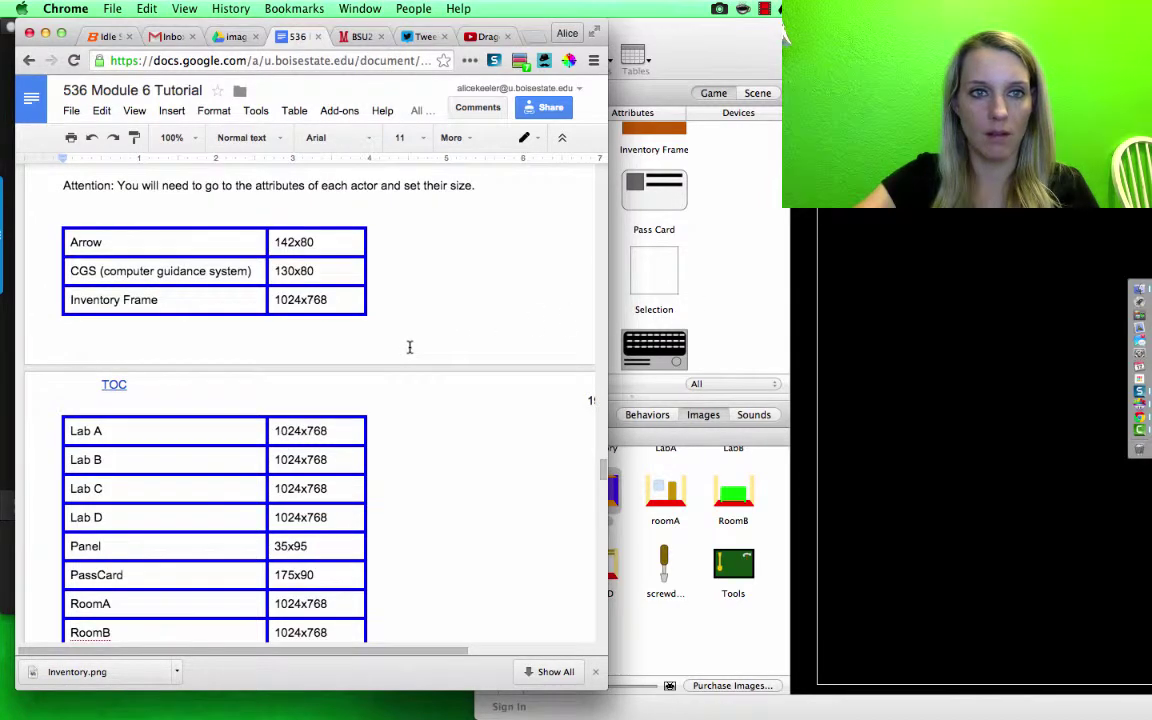
Step: Bring the doc's actor size table into view and place GameSalad's Inspector beside it
scroll(409, 350, up, 3)
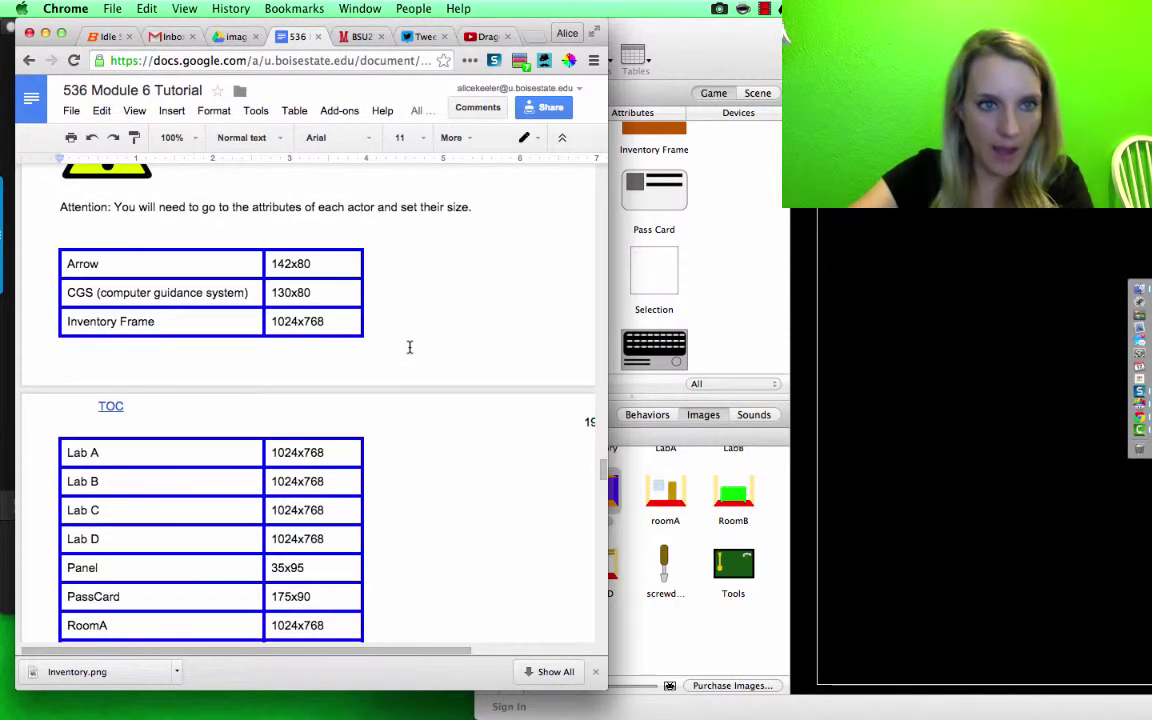
drag(690, 72, 760, 72)
Step: Give the Arrow actor a Size of width 142 and height 80
scroll(740, 235, up, 2)
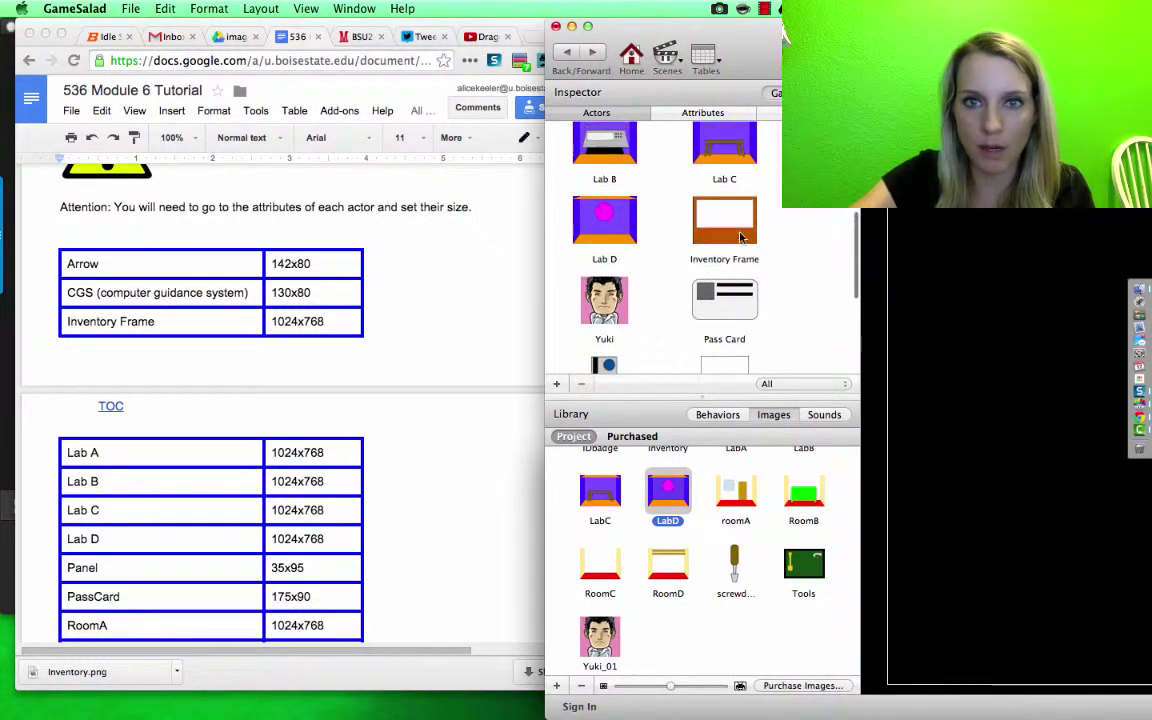
scroll(740, 237, up, 4)
scroll(740, 237, up, 2)
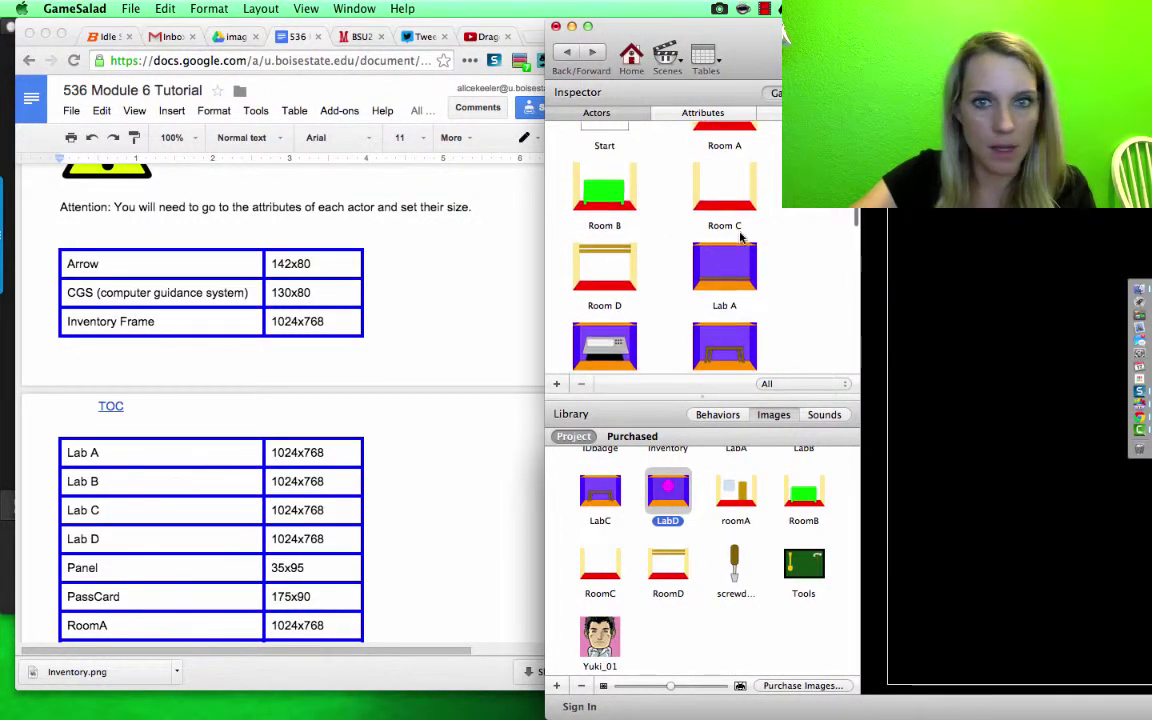
scroll(740, 237, down, 2)
scroll(740, 237, up, 3)
scroll(740, 237, down, 10)
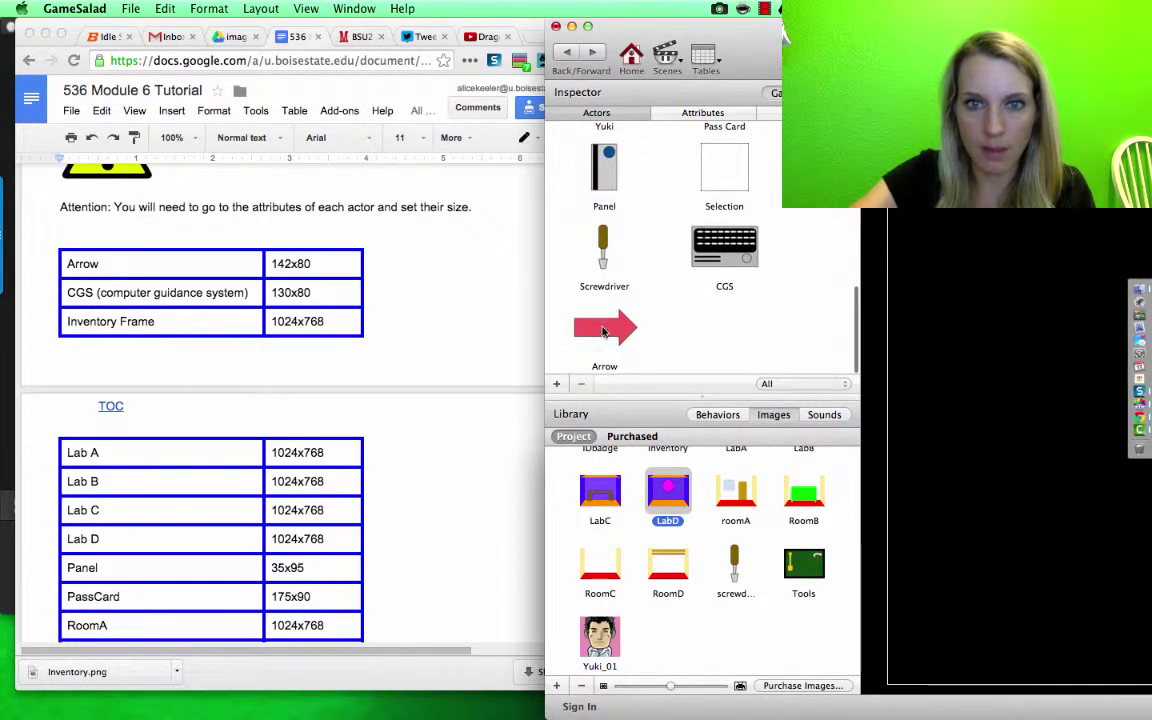
double_click(604, 328)
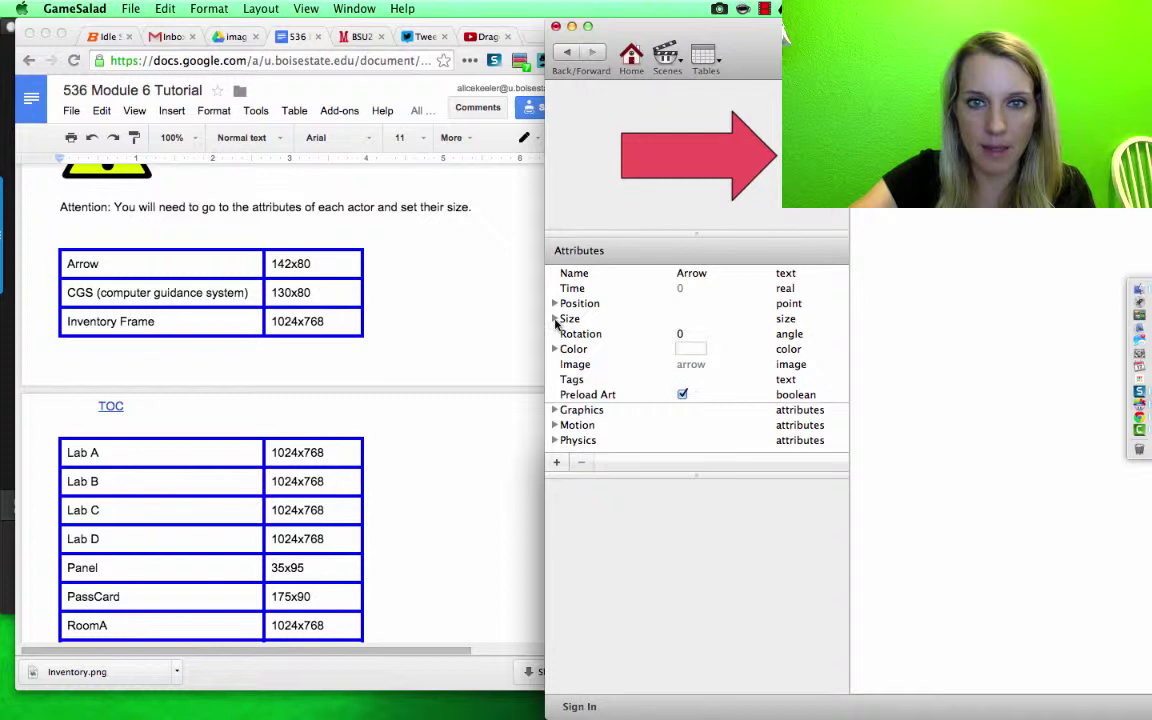
click(556, 319)
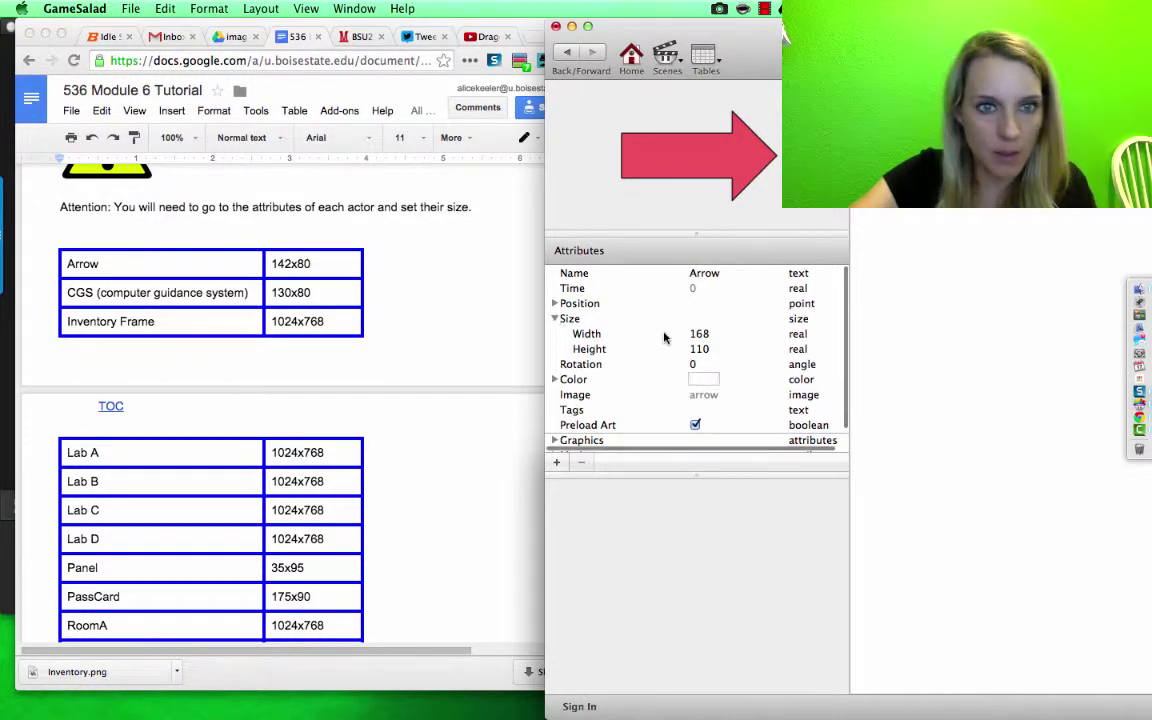
double_click(698, 335)
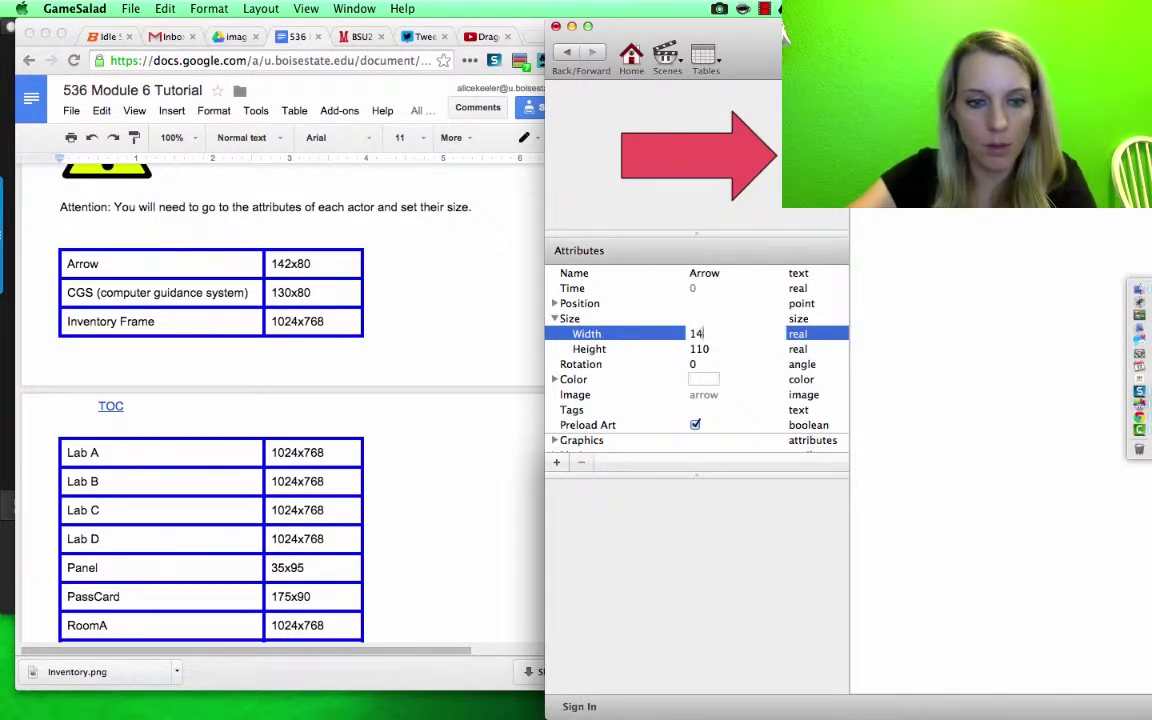
double_click(700, 349)
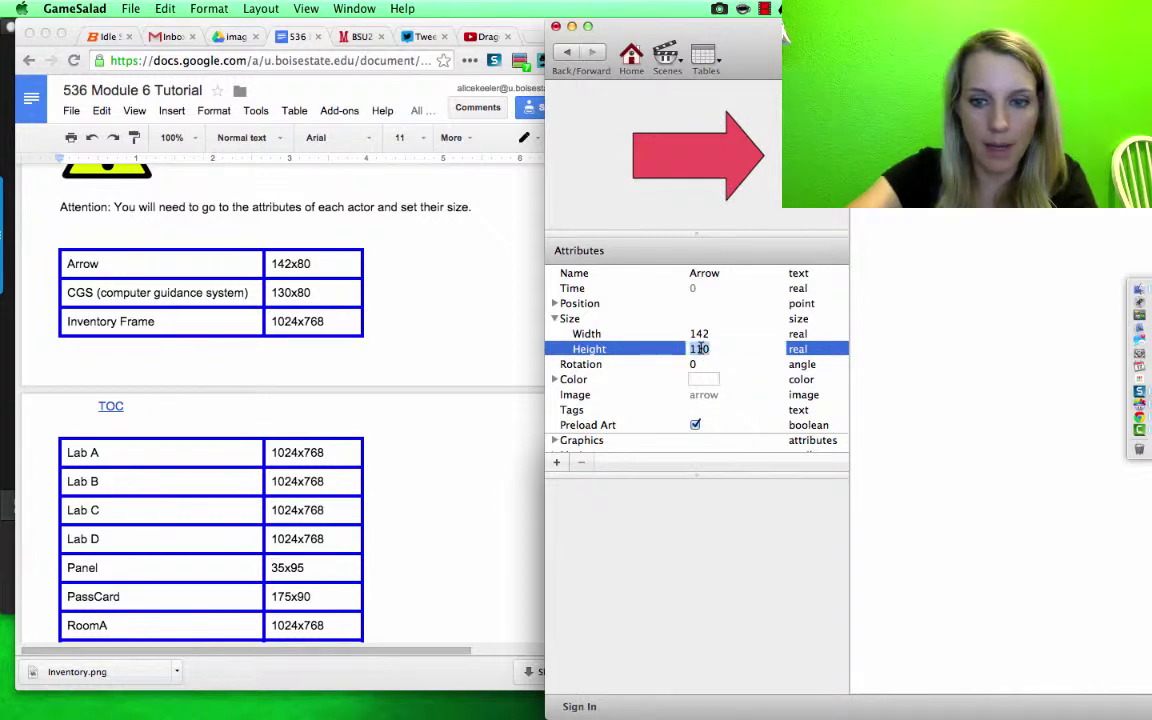
text(80)
key(Return)
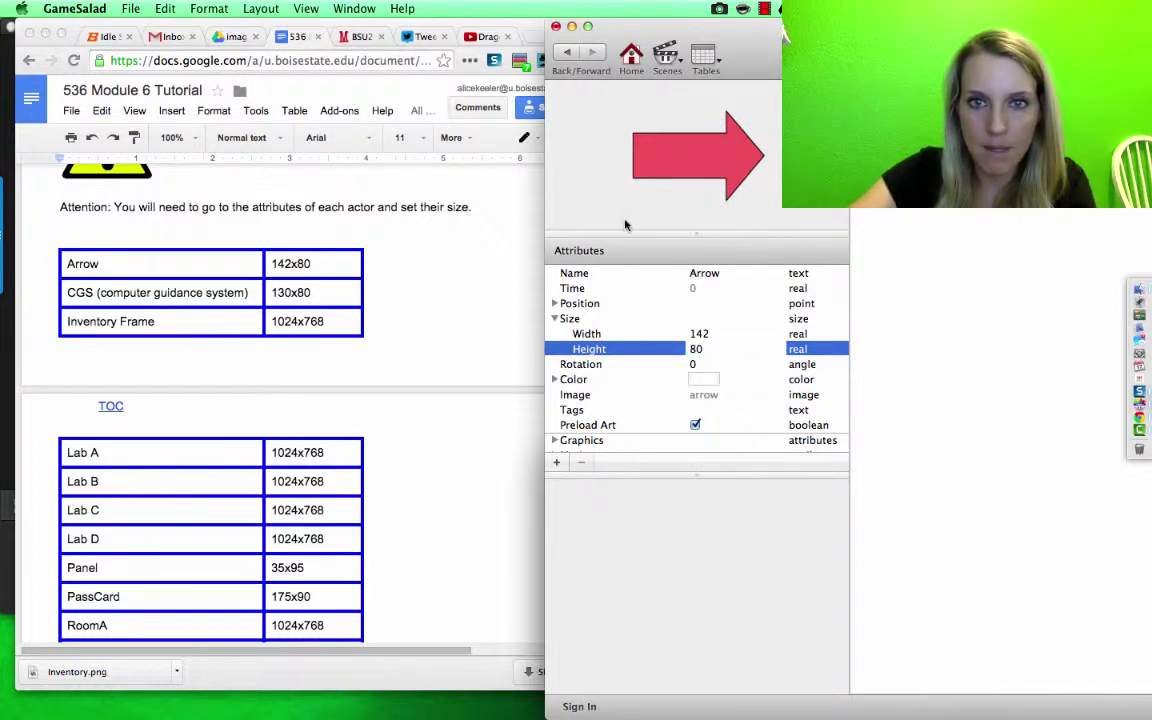
Step: From the actor list, set the CGS actor's Size to width 130 and height 80
click(567, 56)
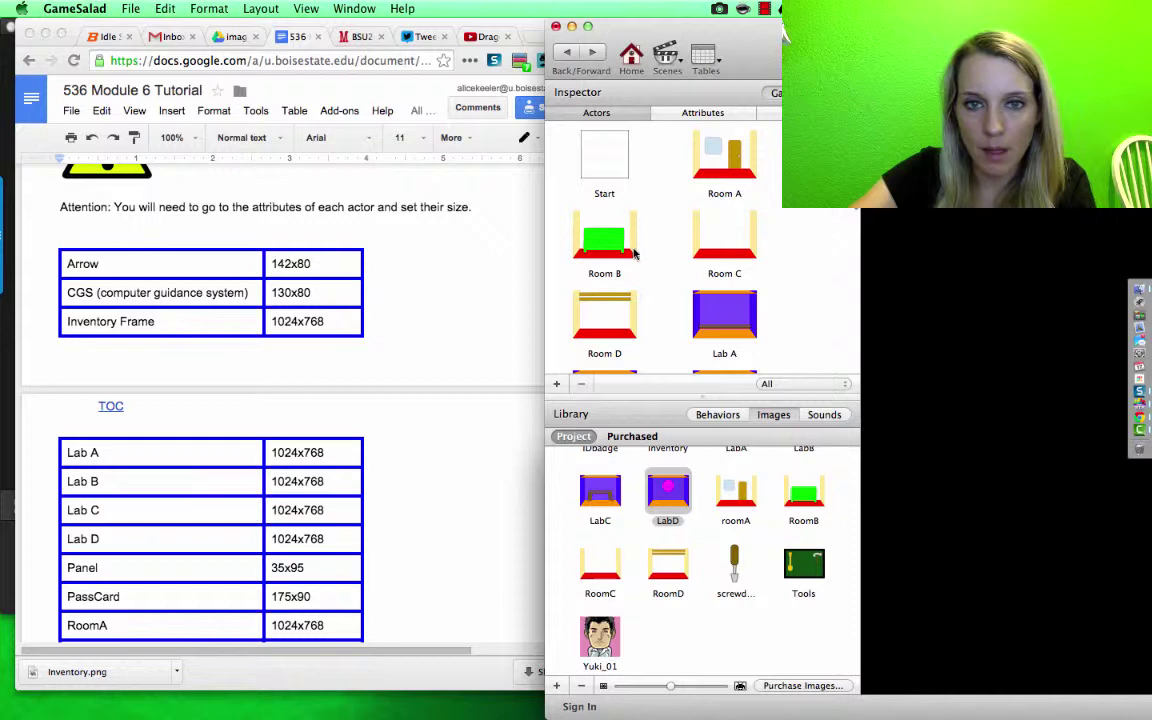
scroll(712, 300, down, 5)
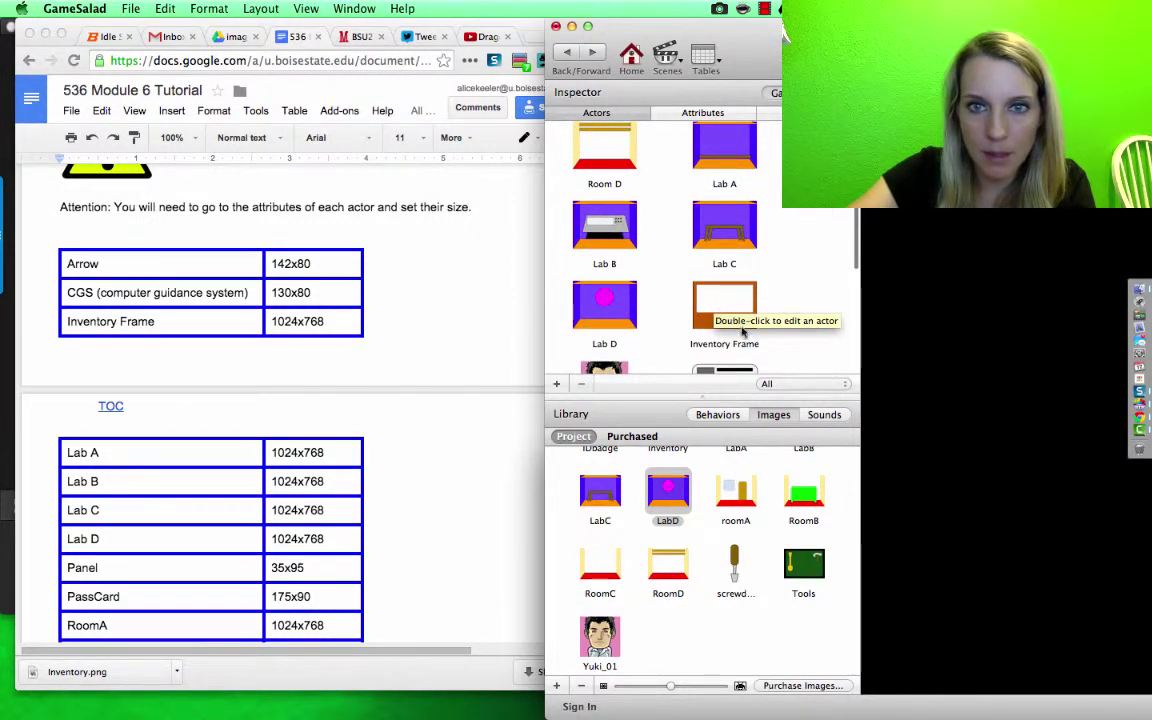
scroll(743, 333, down, 5)
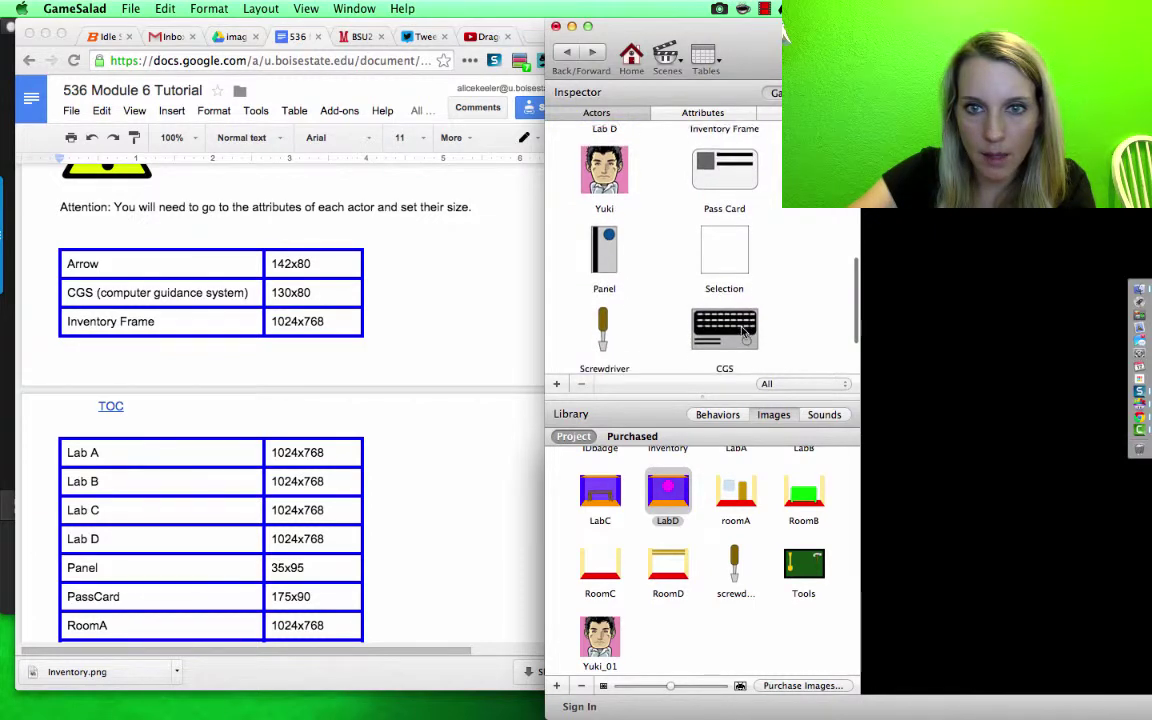
click(732, 303)
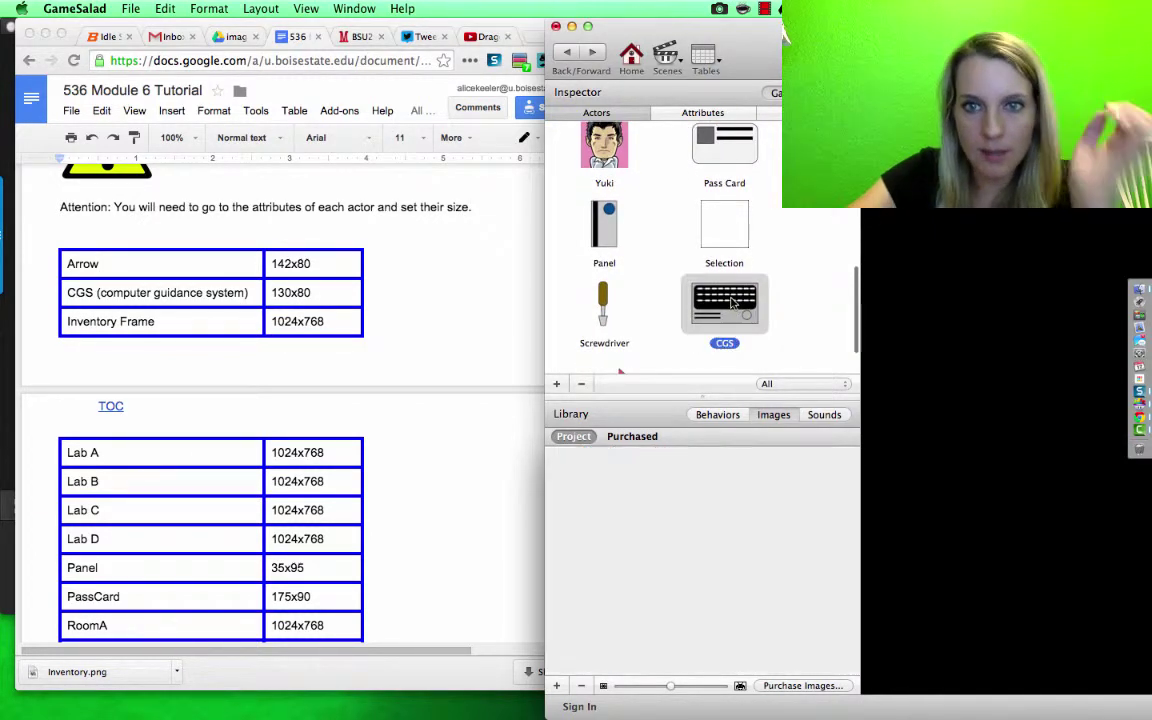
double_click(732, 303)
click(555, 318)
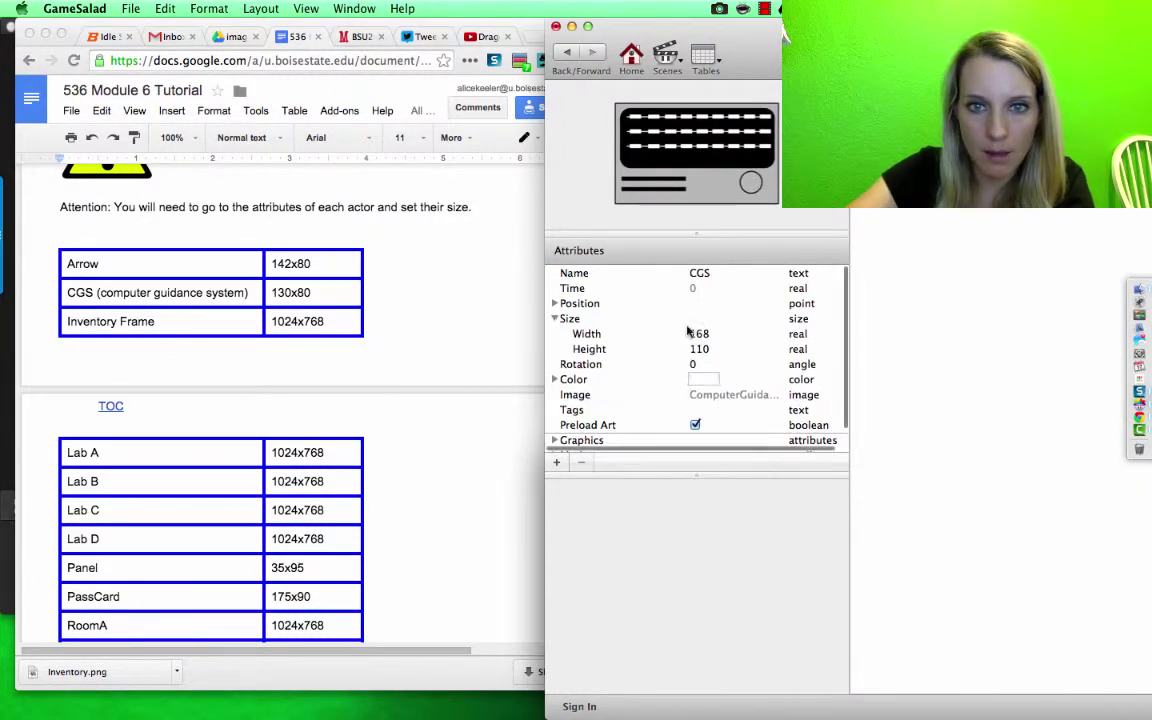
click(700, 333)
text(13)
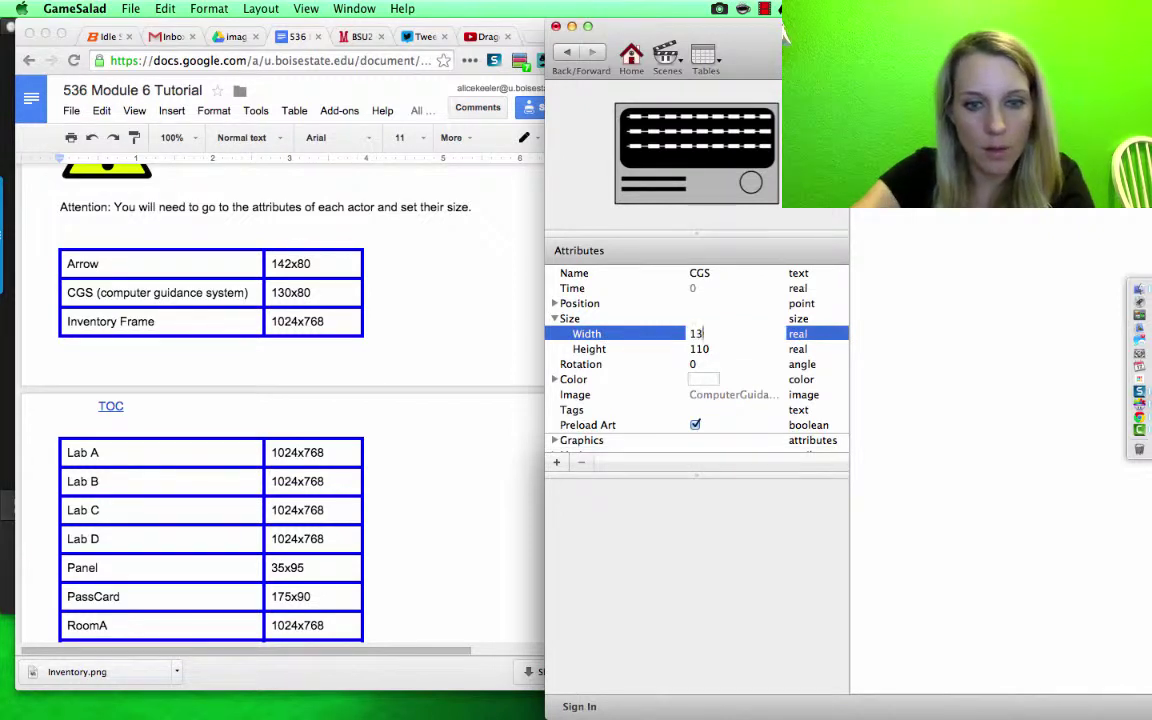
text(0)
key(Tab)
text(80)
key(Tab)
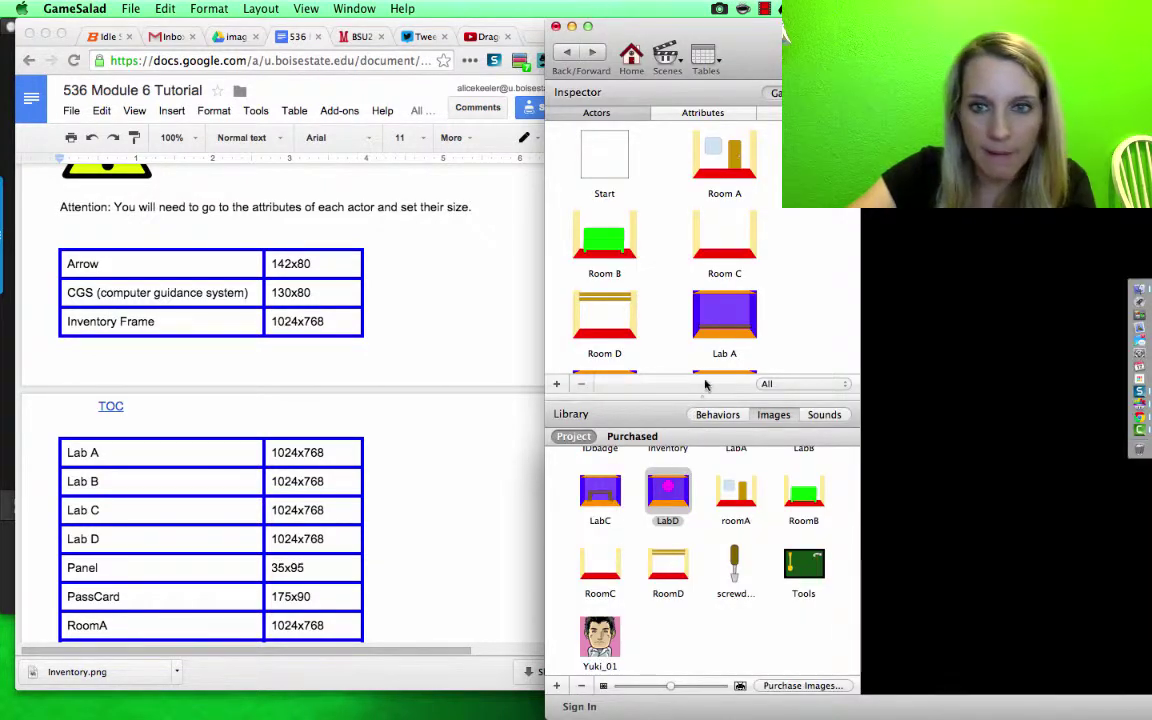
Step: Set the Inventory Frame actor to width 1024 and height 768, then go back to the actors
scroll(726, 344, down, 10)
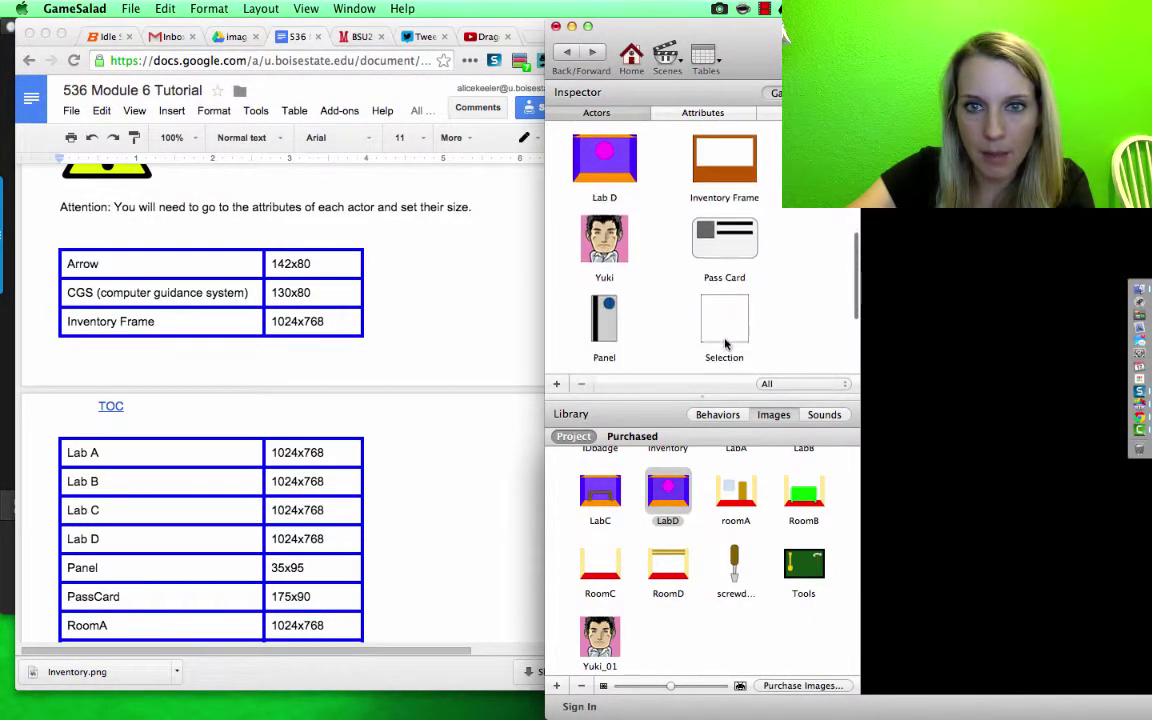
scroll(726, 344, up, 10)
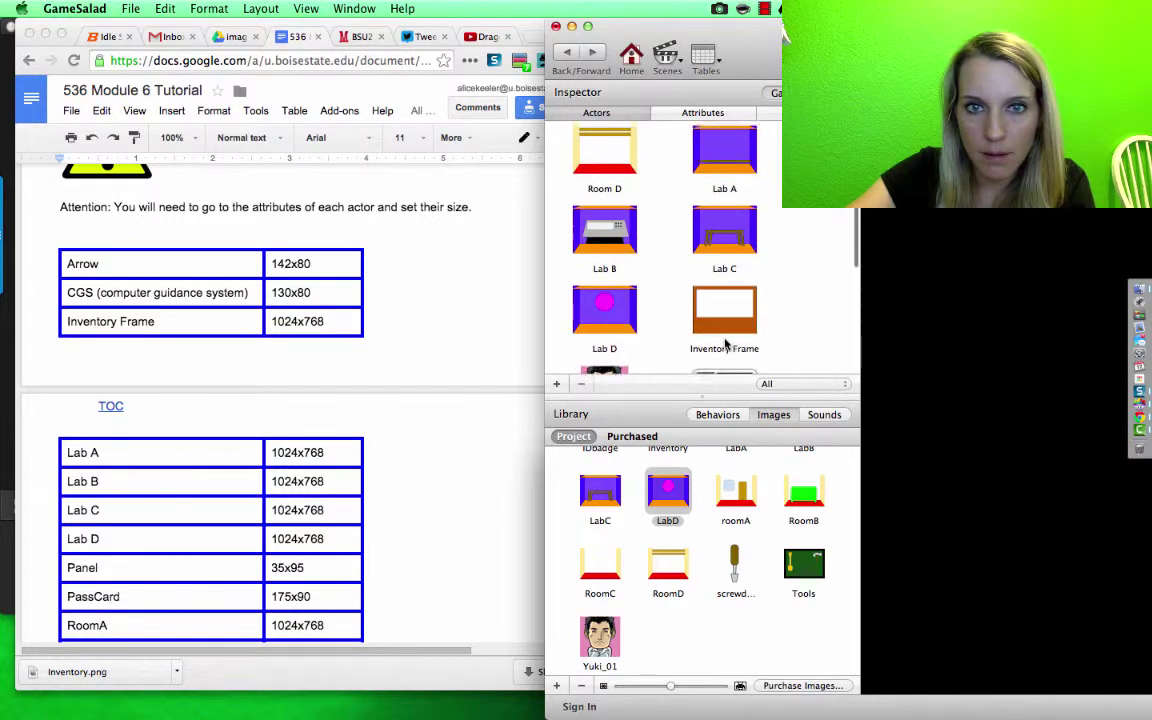
scroll(726, 344, up, 2)
scroll(726, 344, down, 5)
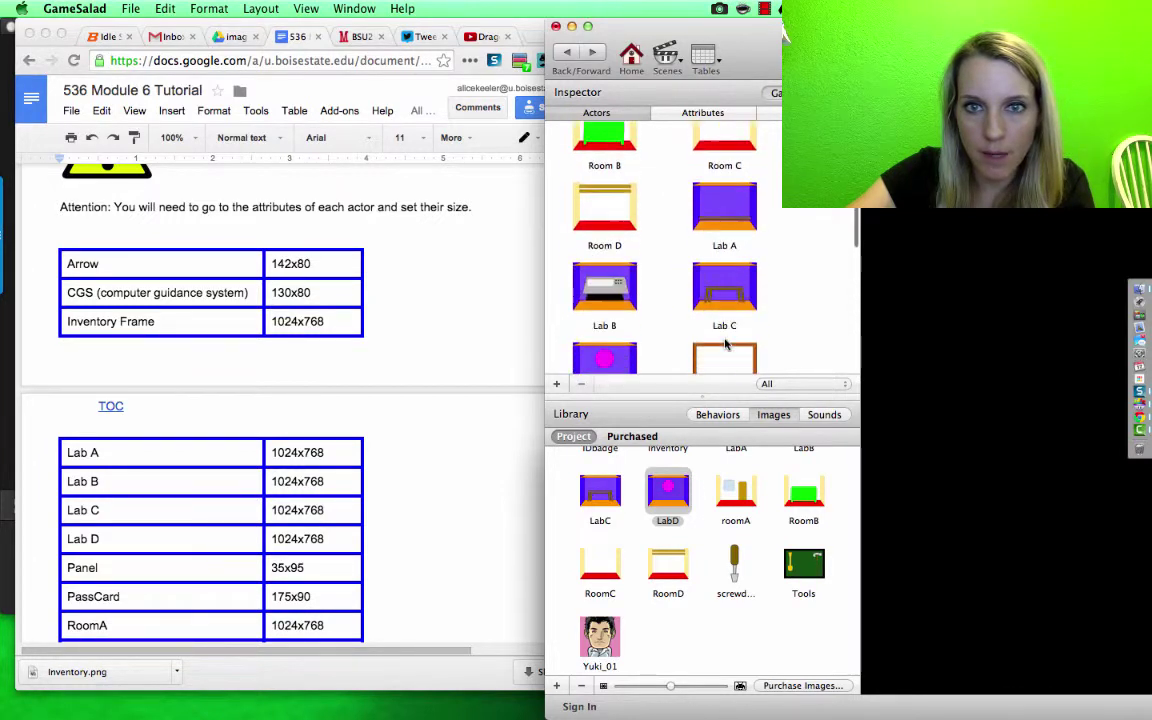
double_click(724, 228)
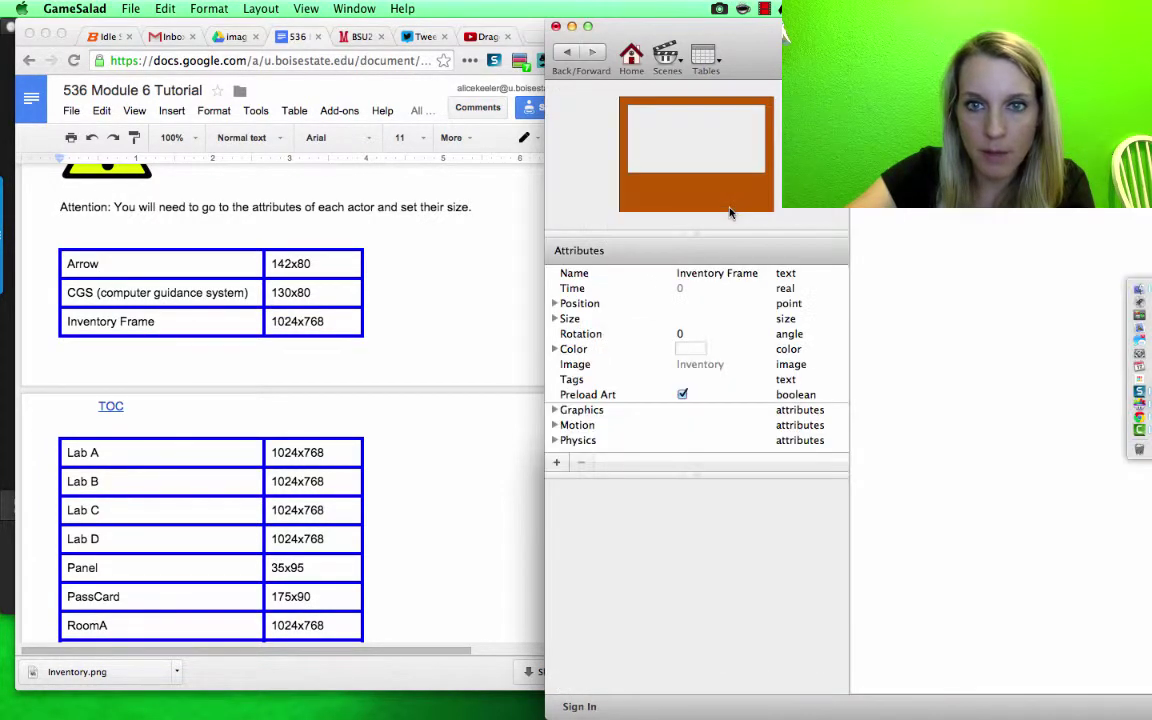
click(556, 318)
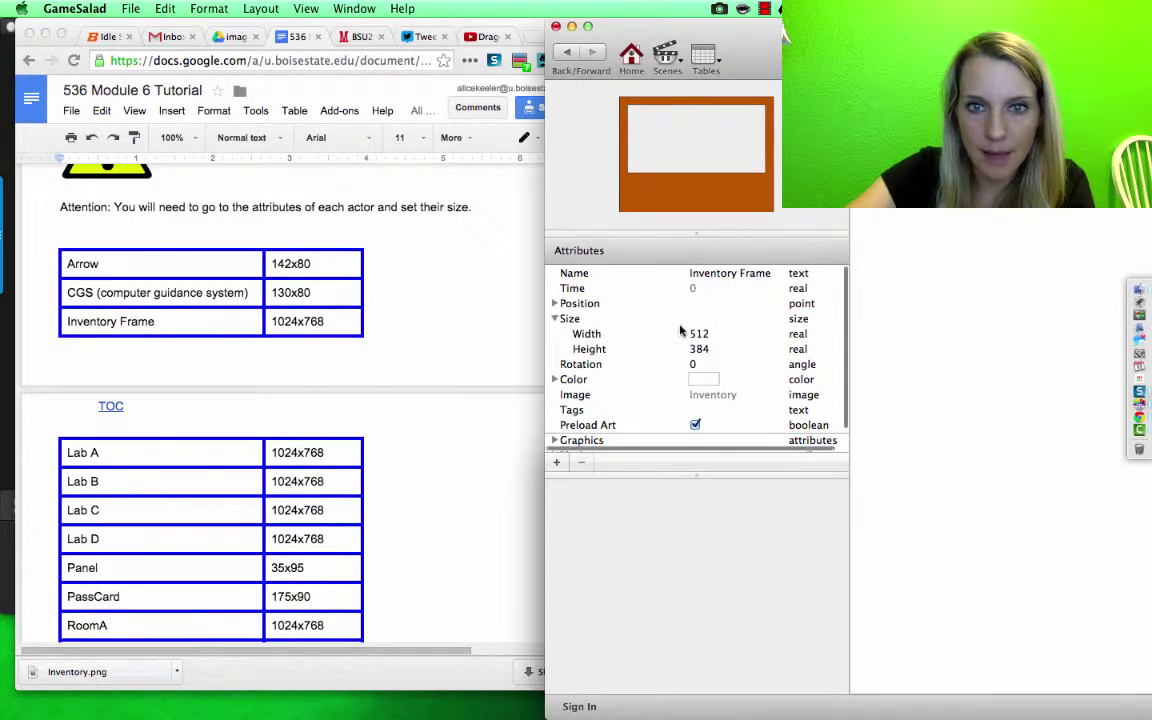
double_click(698, 333)
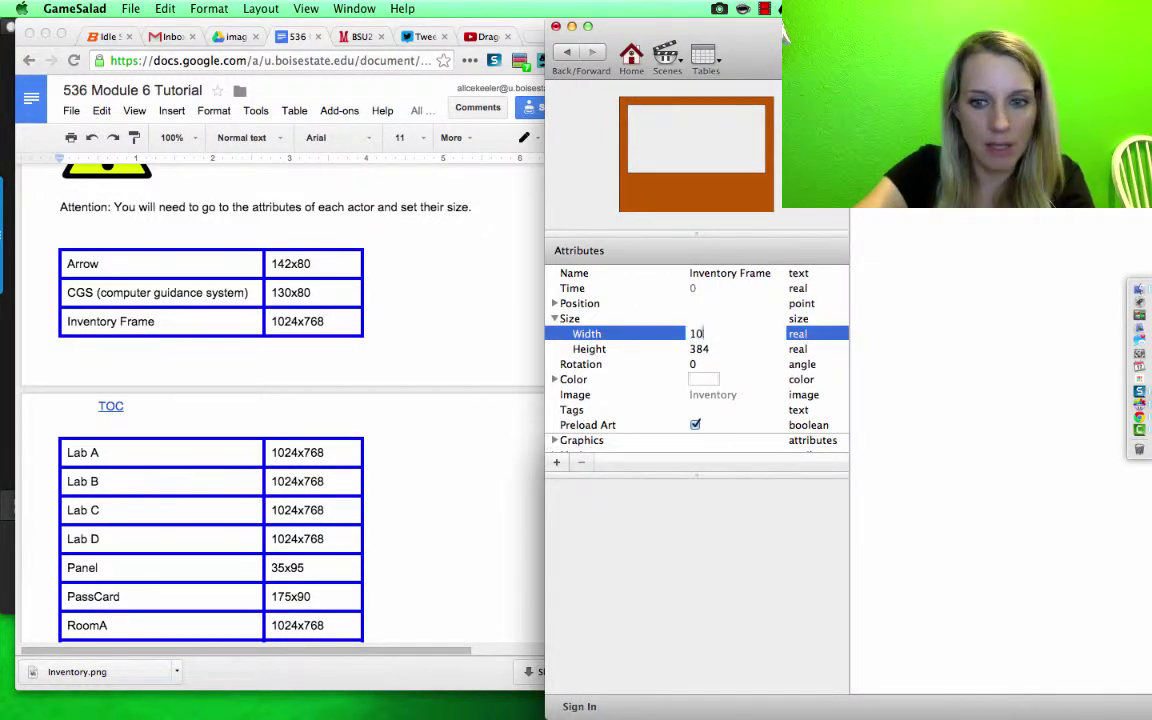
text(1024)
key(Tab)
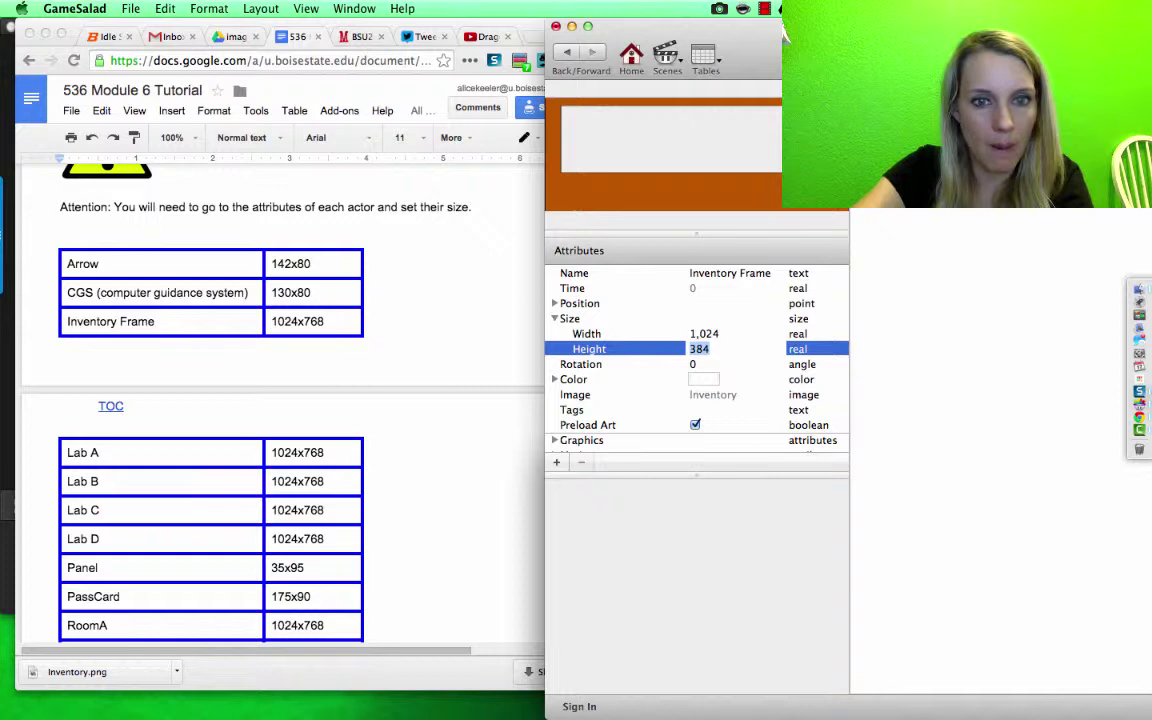
text(768)
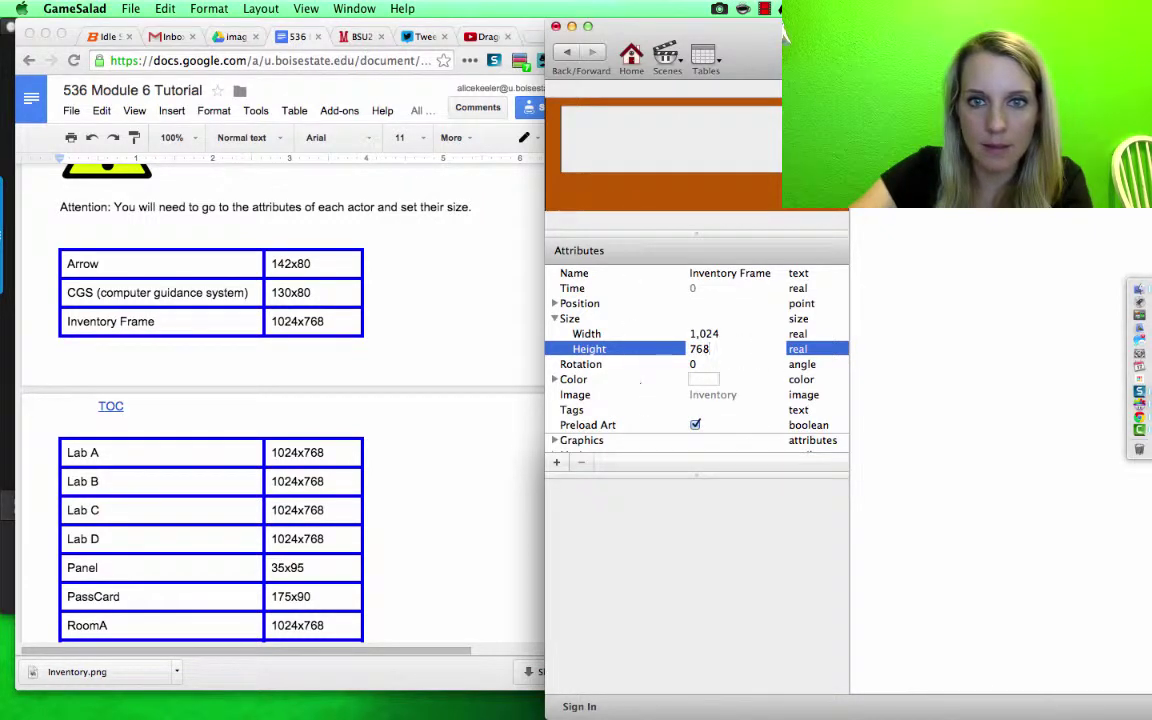
key(Tab)
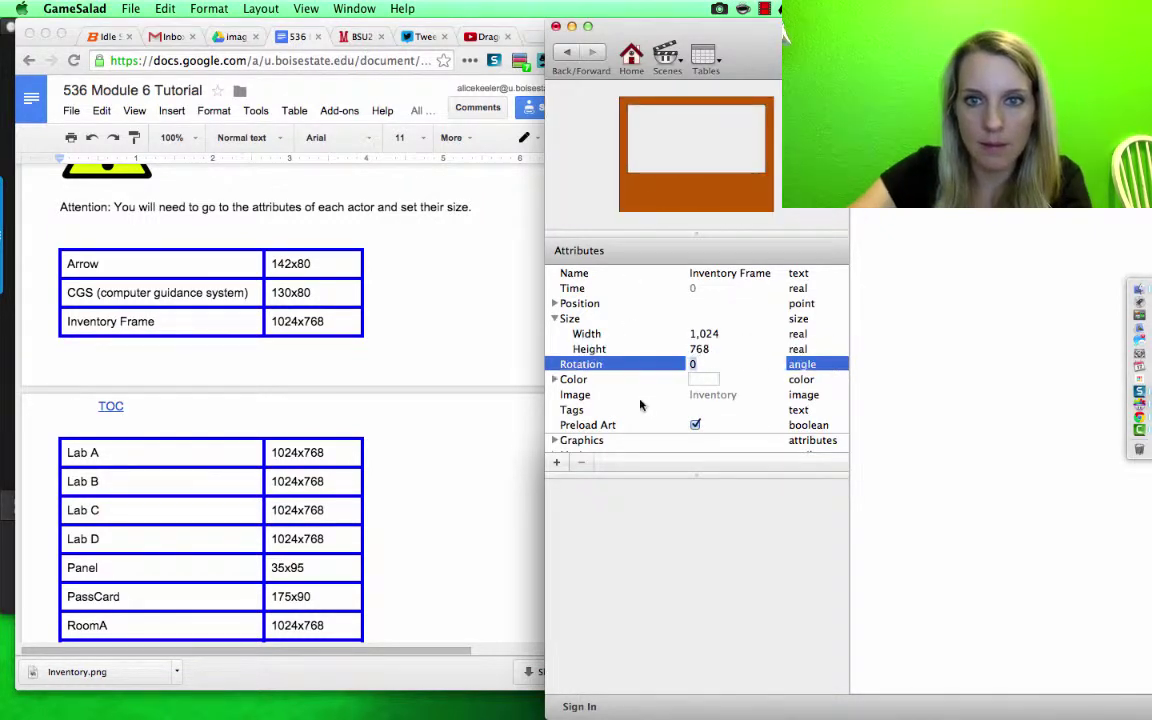
click(567, 51)
Step: Reopen the Arrow actor to confirm its 142 by 80 size, then return to the actor list
scroll(705, 295, down, 1)
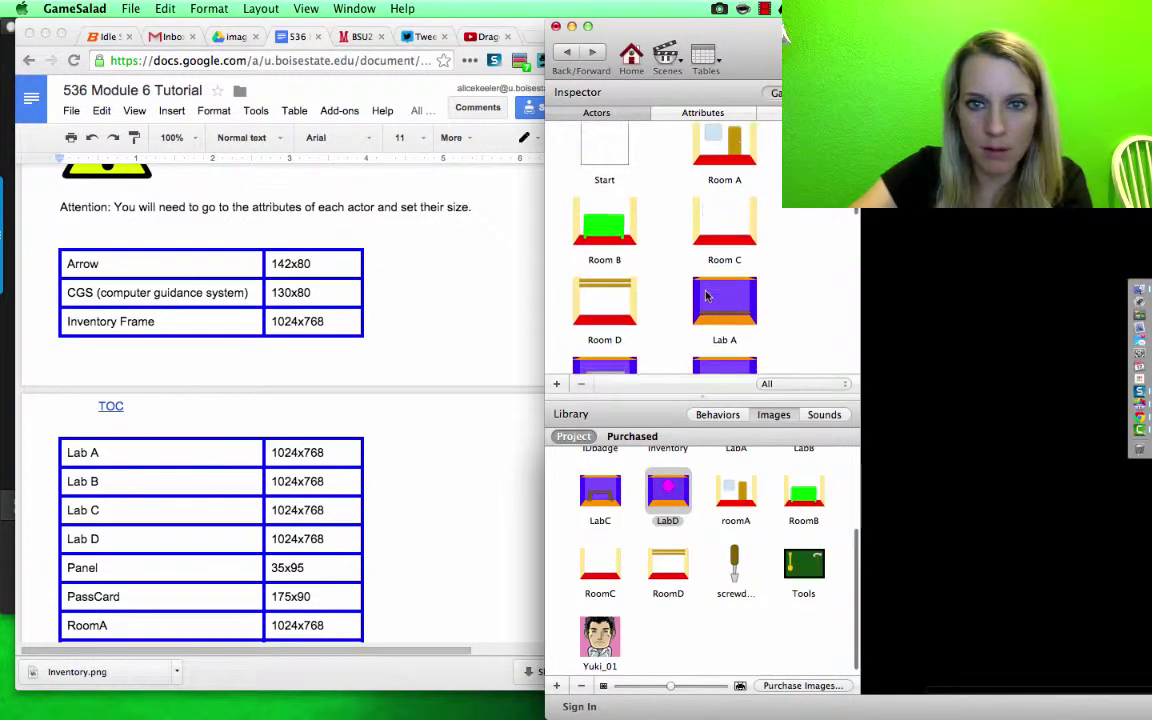
scroll(705, 295, down, 10)
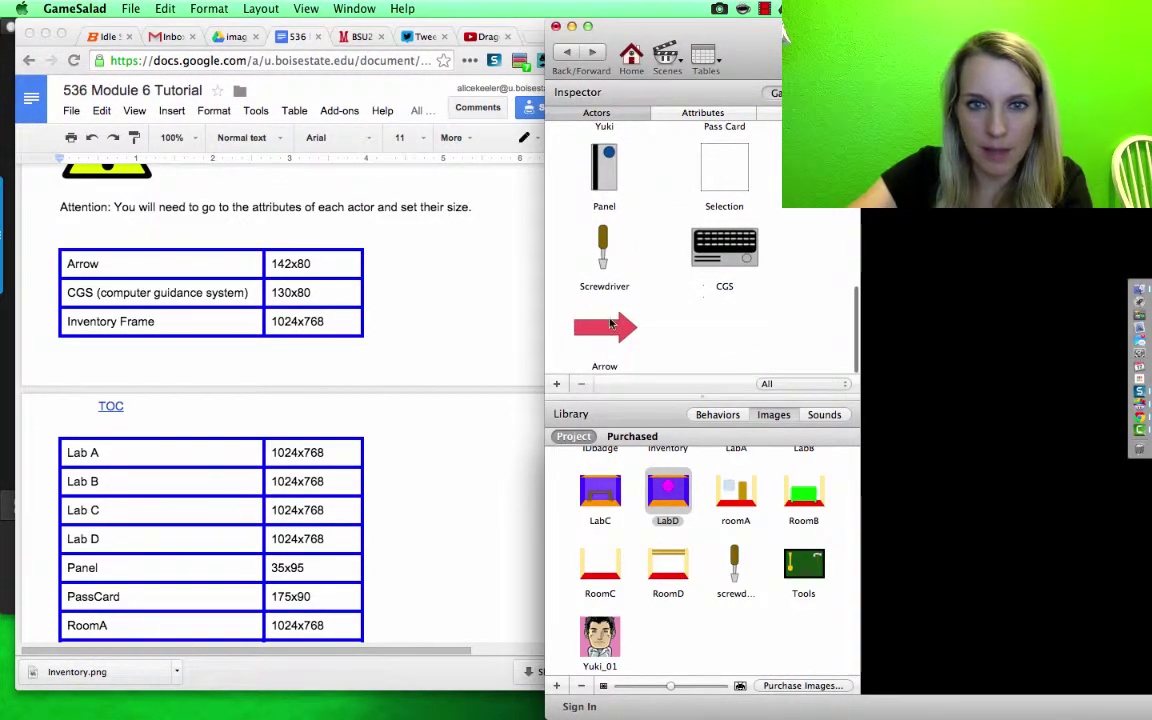
double_click(611, 324)
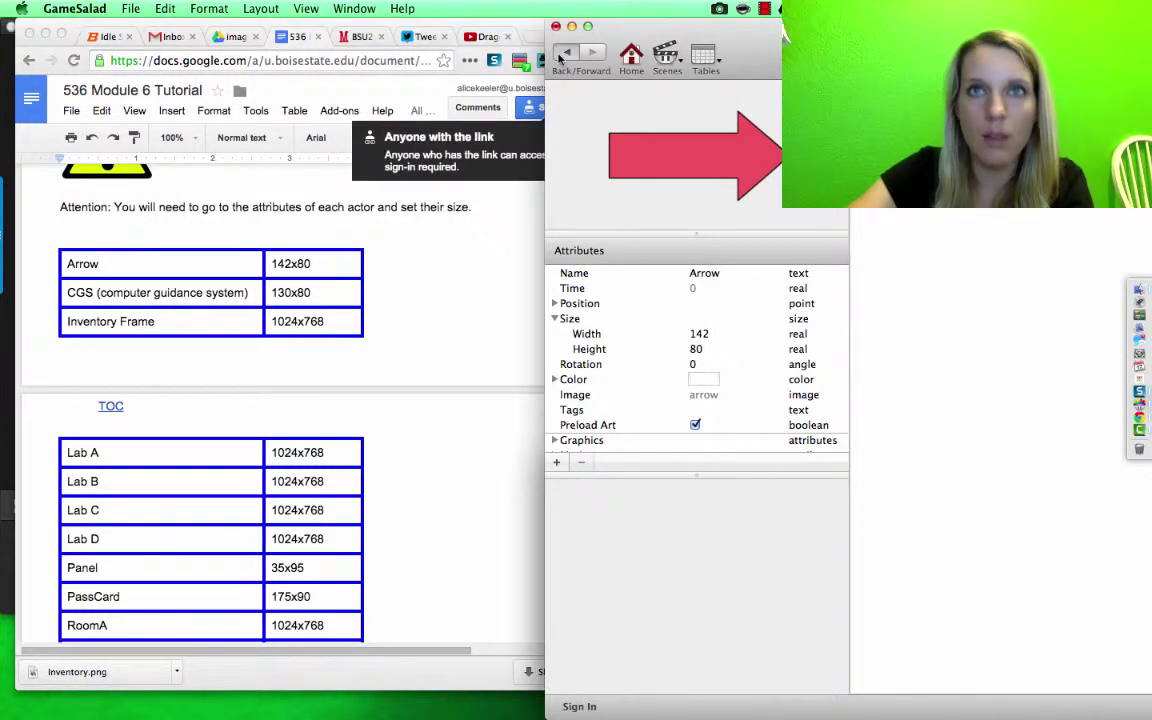
click(566, 54)
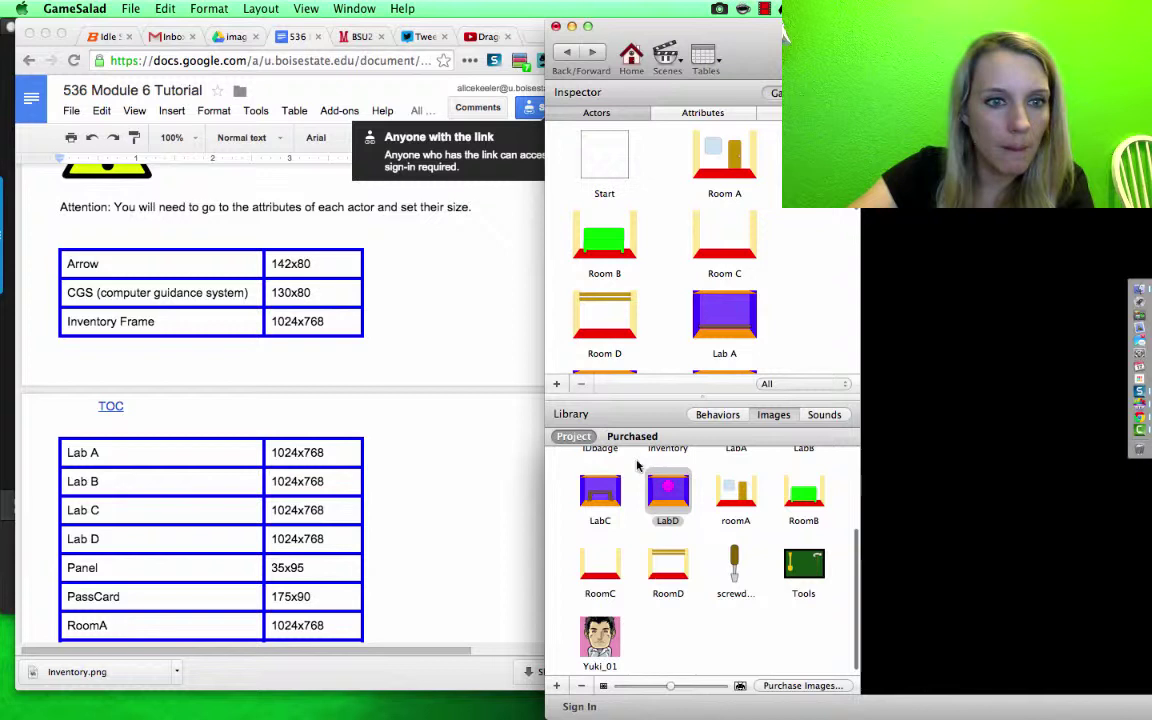
Step: Set the Lab A actor's Size to width 1024 and height 768
double_click(690, 315)
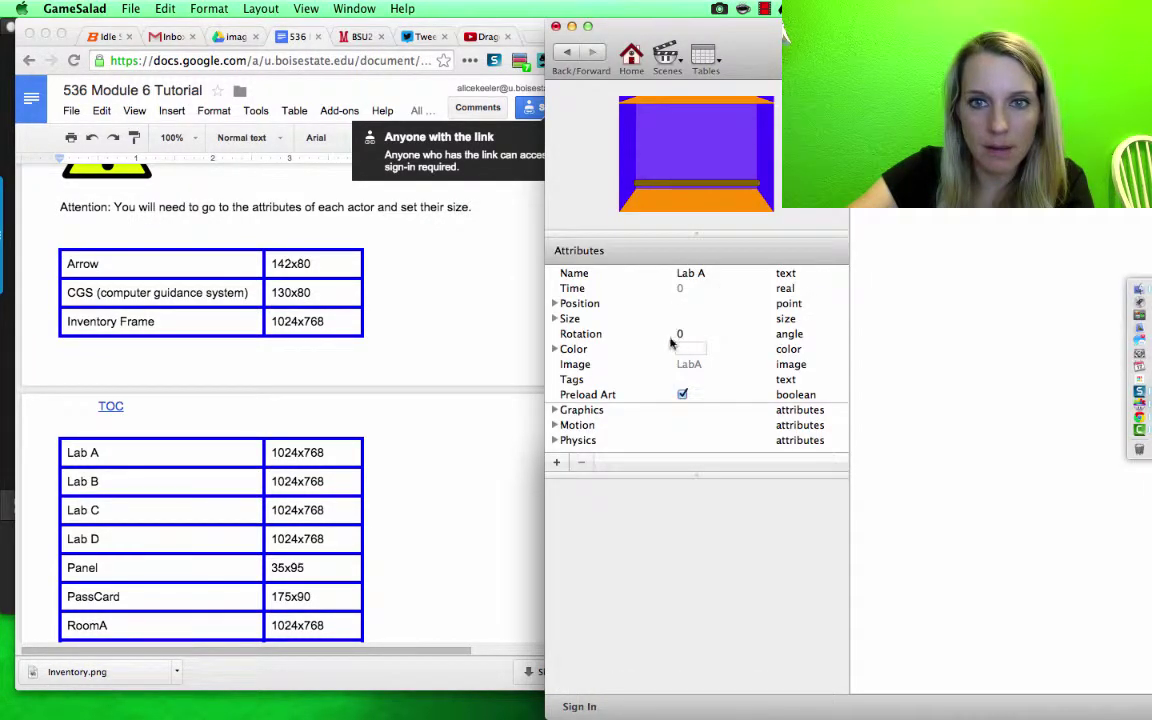
click(554, 318)
double_click(699, 333)
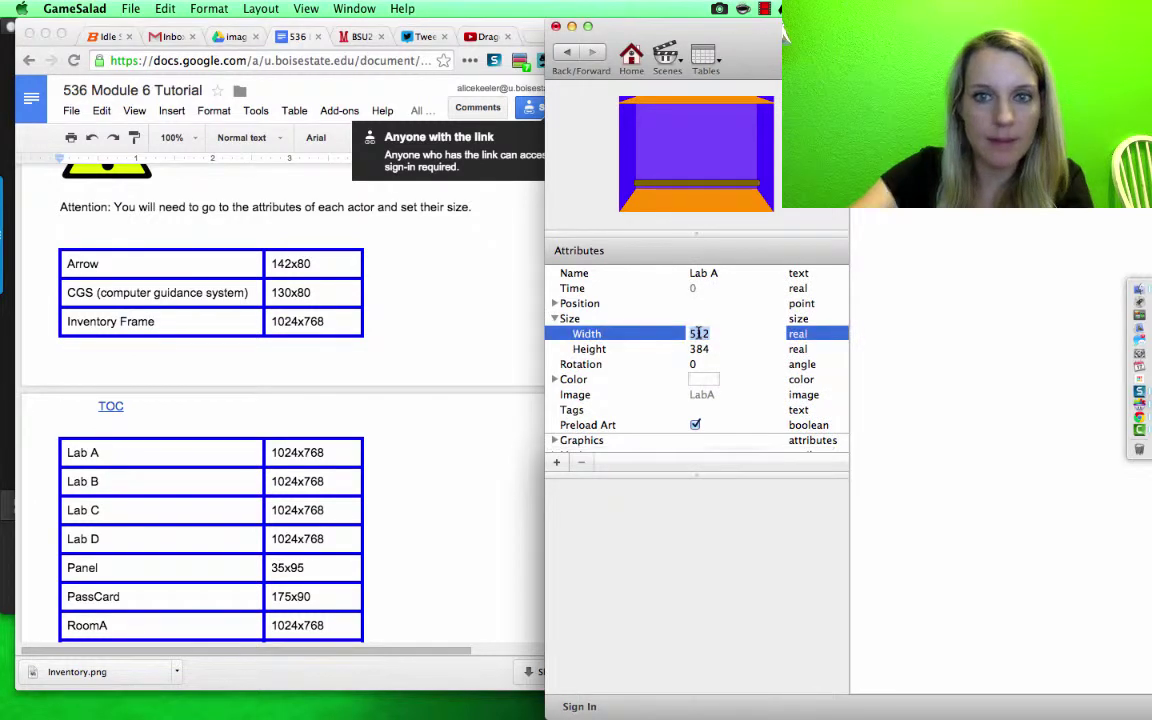
text(1024)
key(Tab)
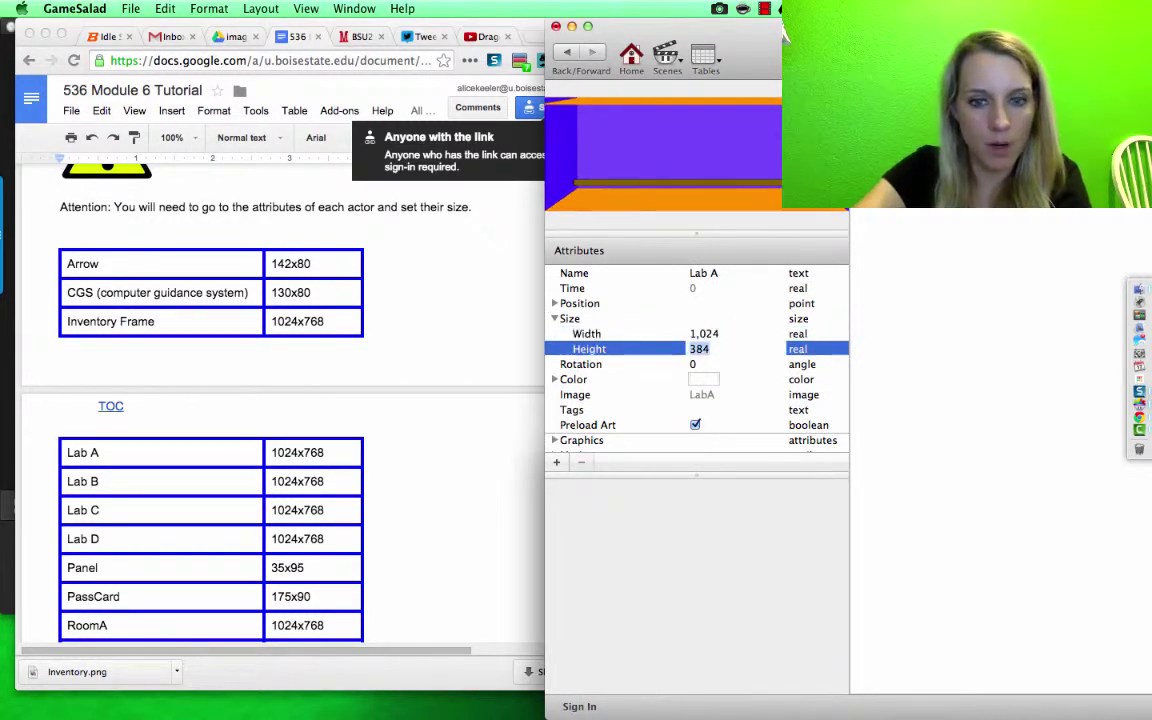
text(768)
key(Tab)
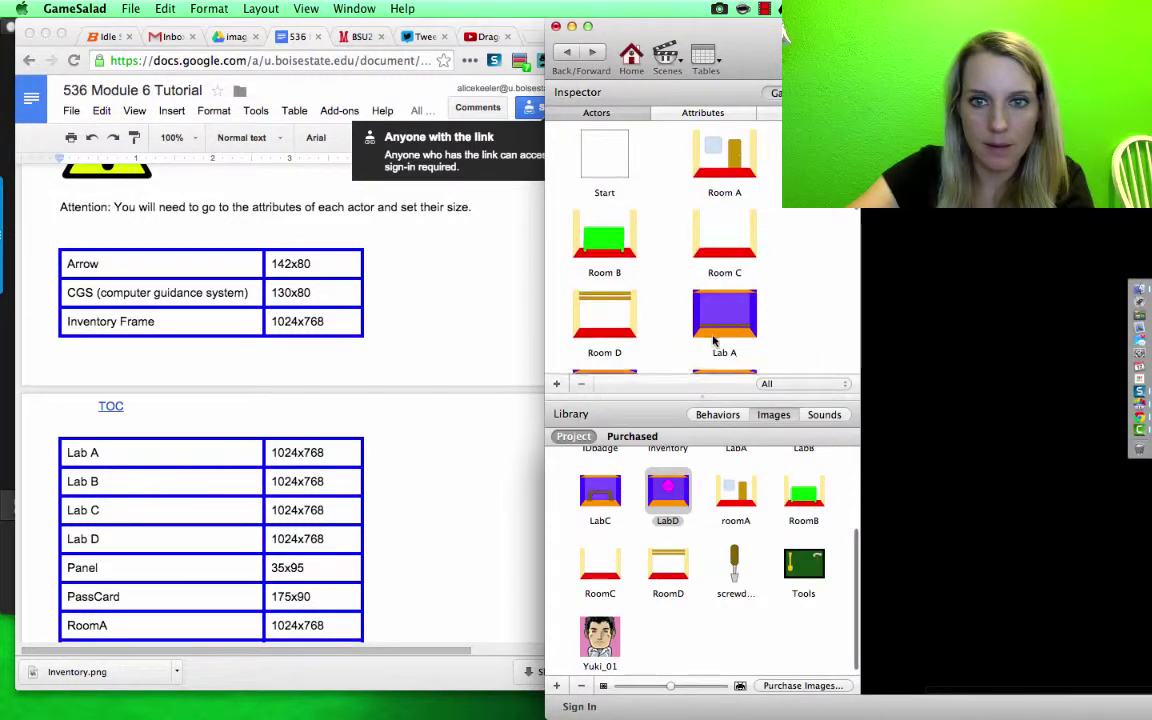
Step: Give the Lab B actor width 1024 and height 768, then return to the actor list
scroll(712, 337, down, 3)
scroll(660, 300, down, 2)
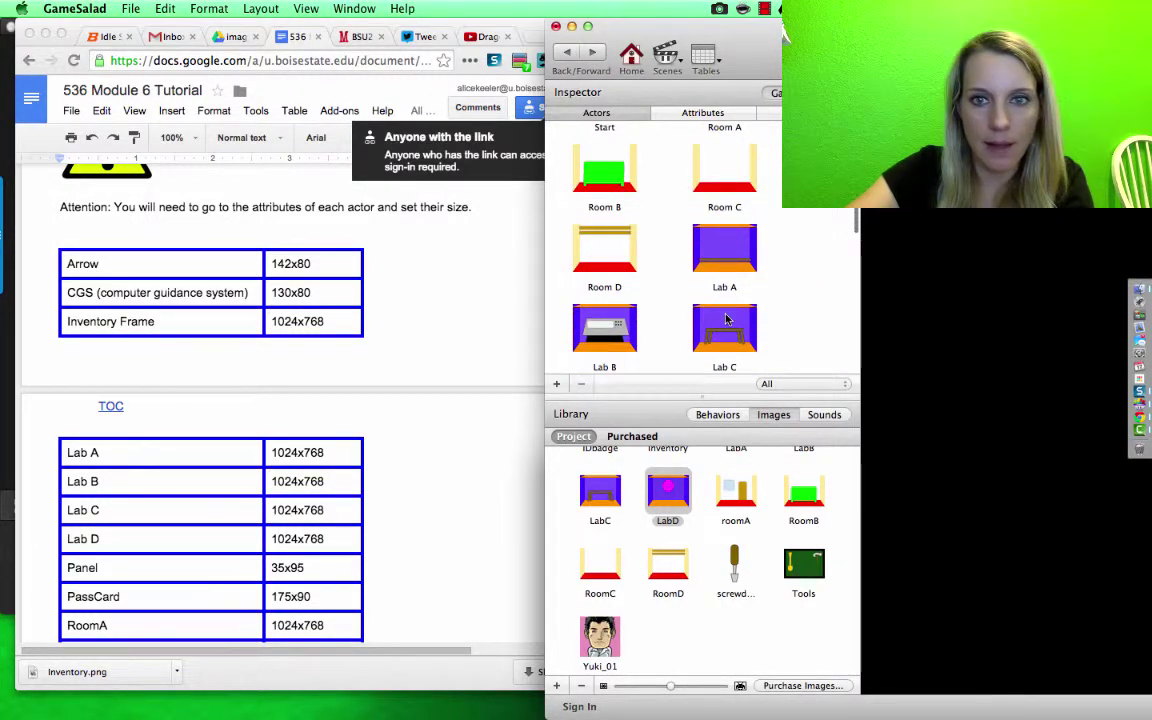
click(628, 313)
double_click(628, 313)
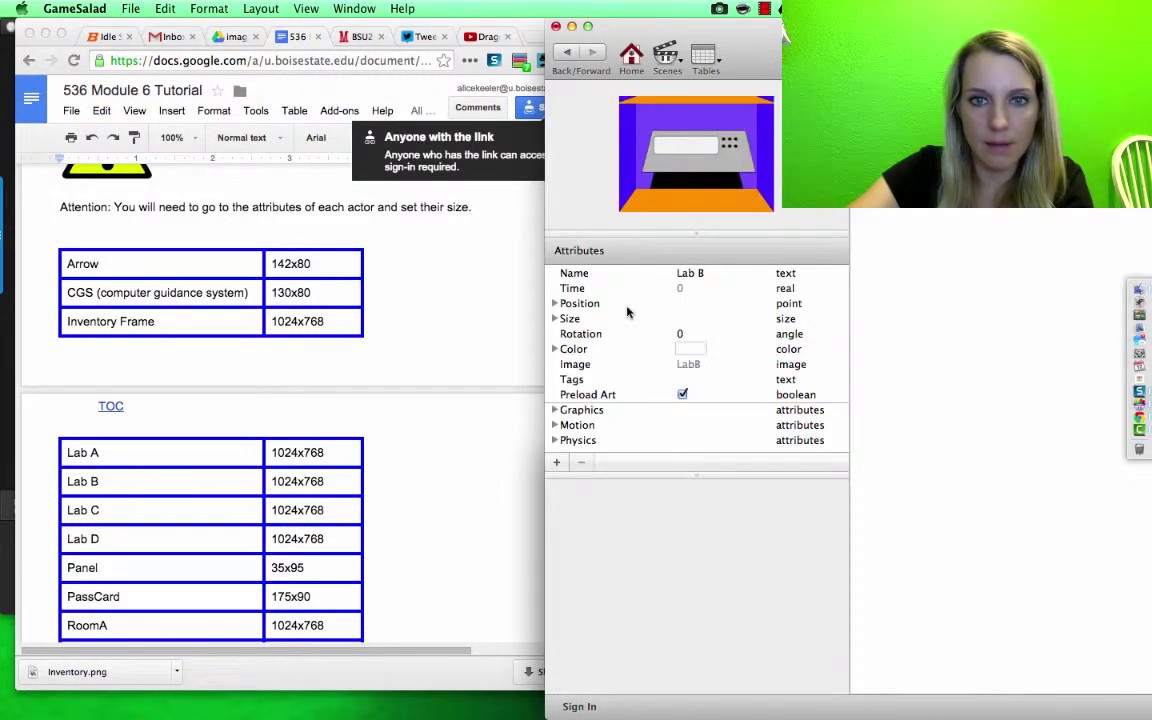
click(554, 318)
double_click(697, 333)
text(1024)
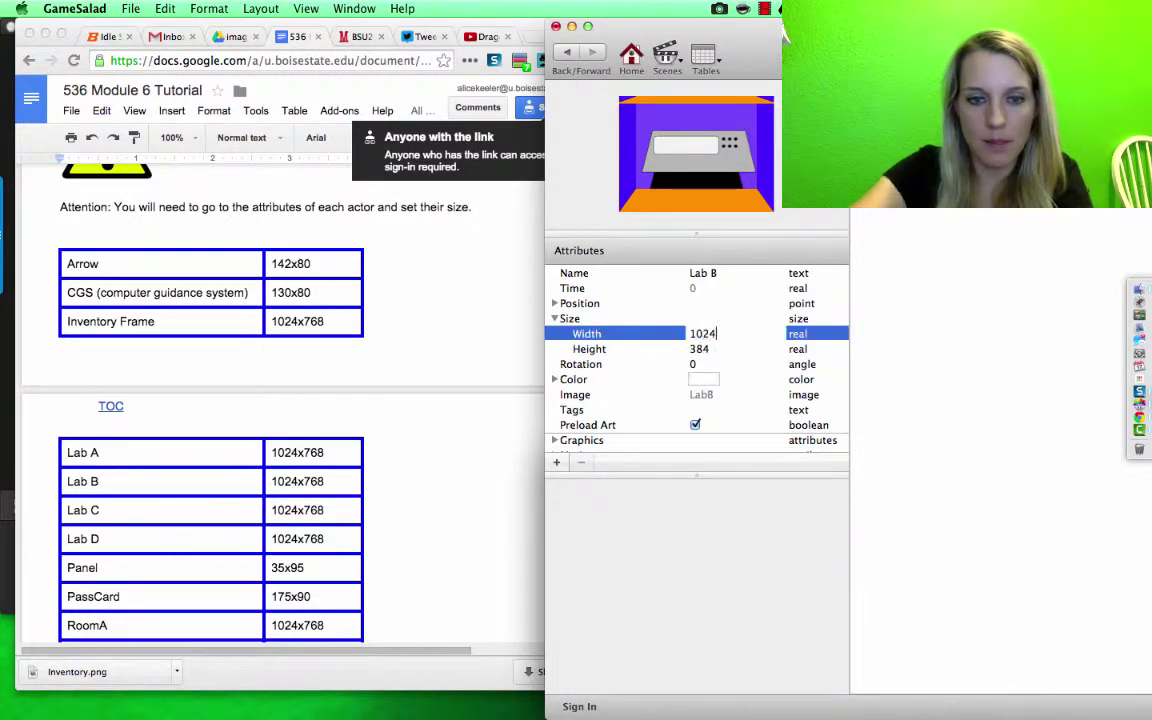
key(Tab)
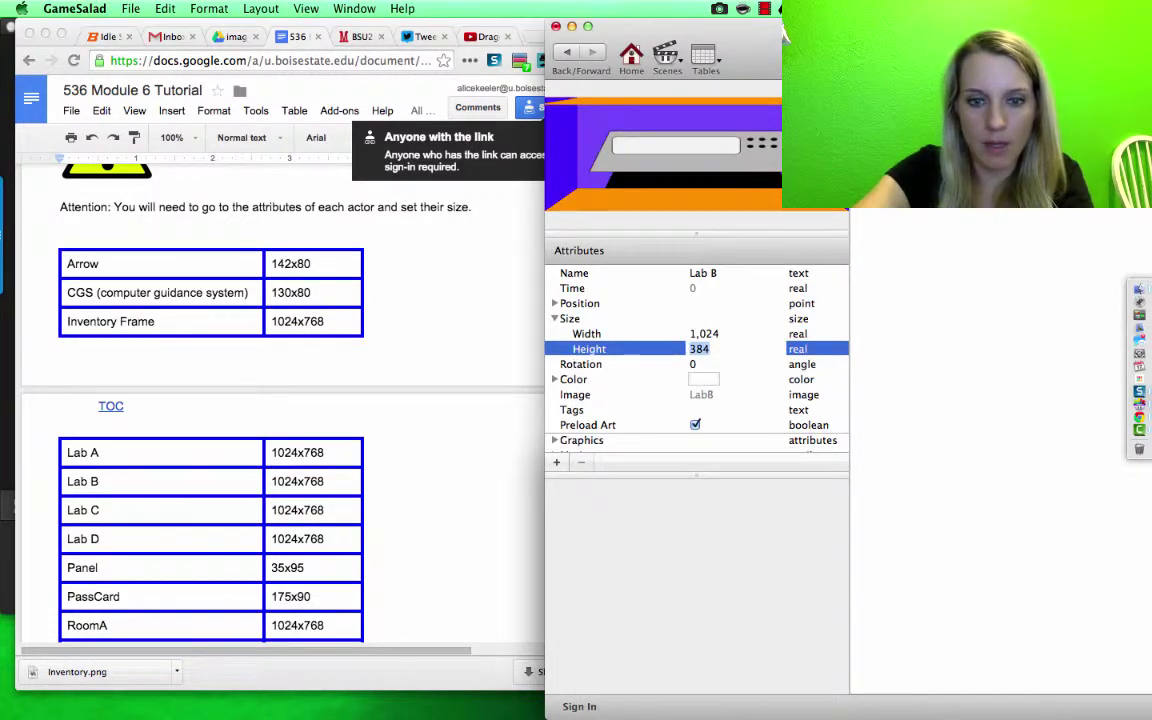
text(75)
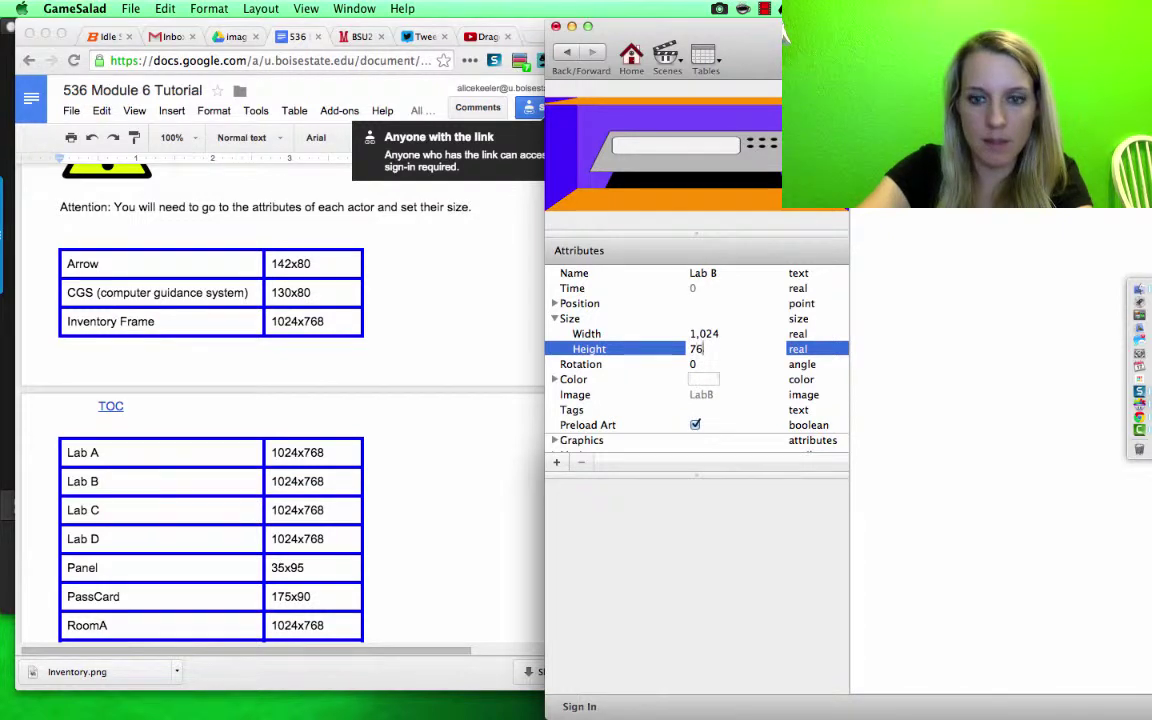
key(Tab)
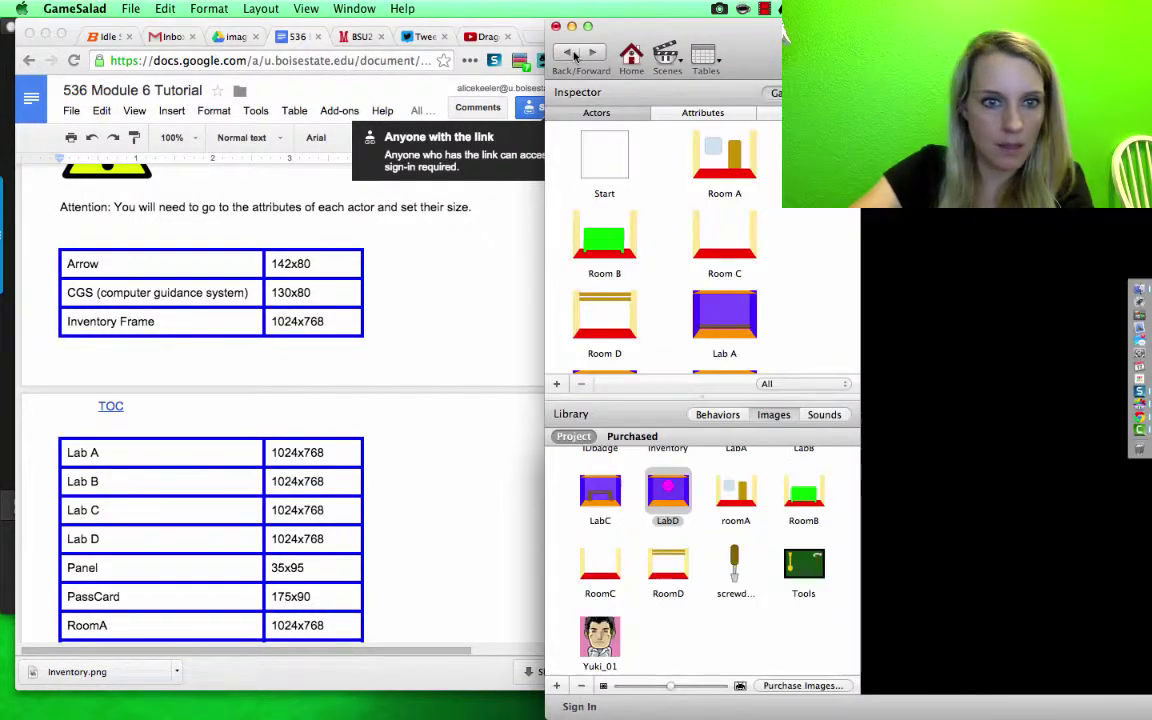
click(567, 52)
Step: Set the Lab C actor's Size to width 1024 and height 768
click(719, 231)
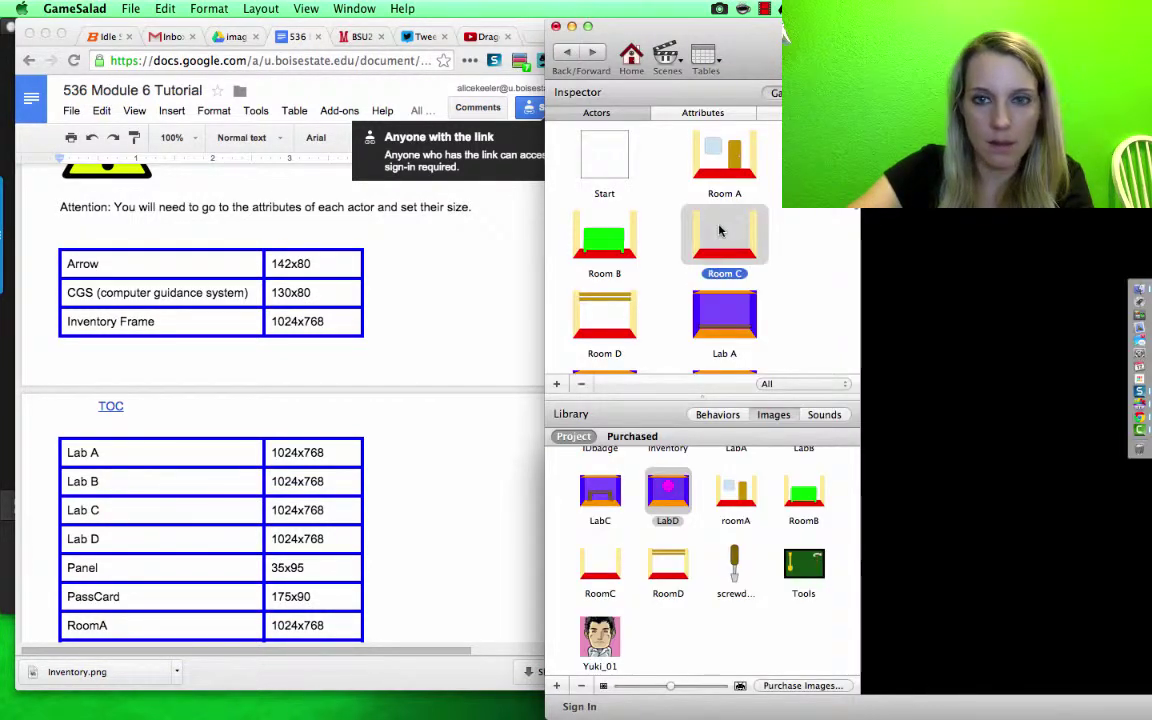
scroll(705, 295, down, 3)
double_click(719, 318)
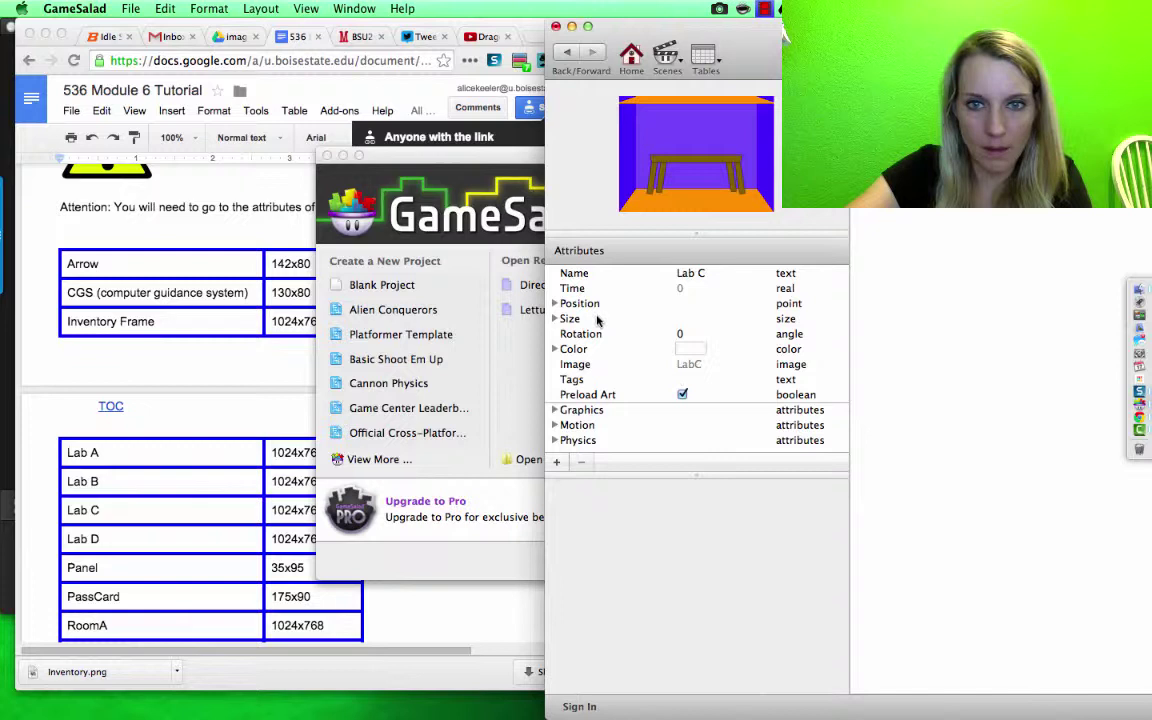
click(555, 318)
double_click(700, 335)
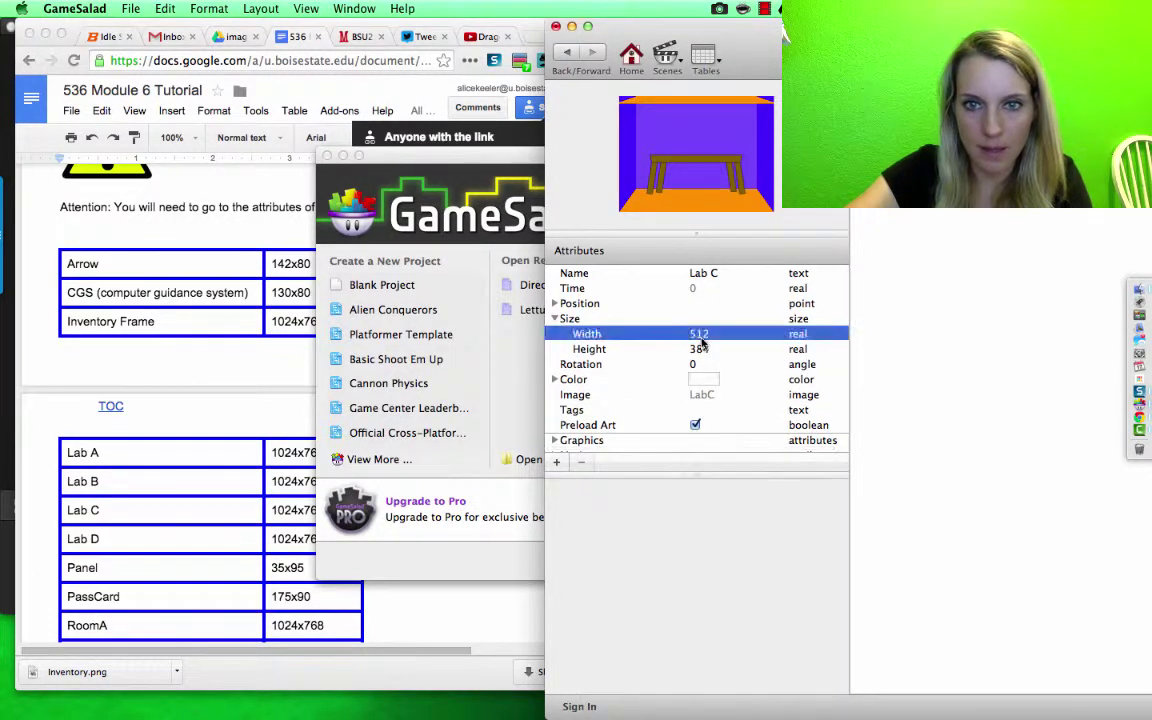
text(1024)
key(Tab)
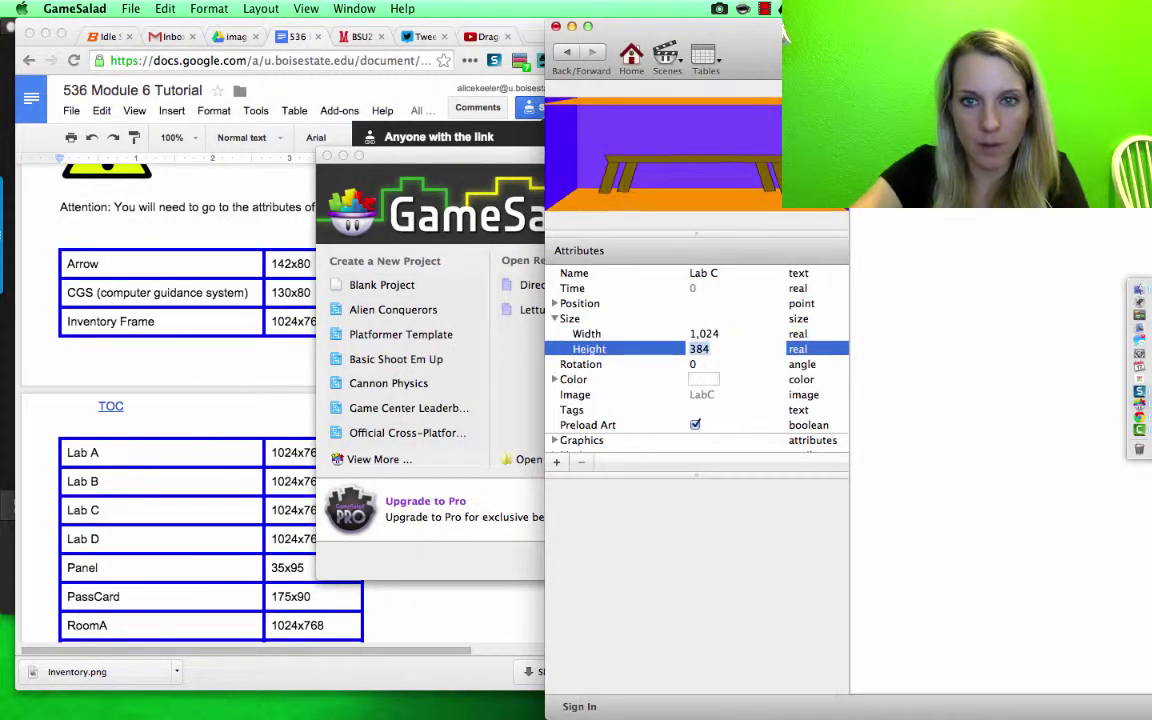
text(768)
key(Return)
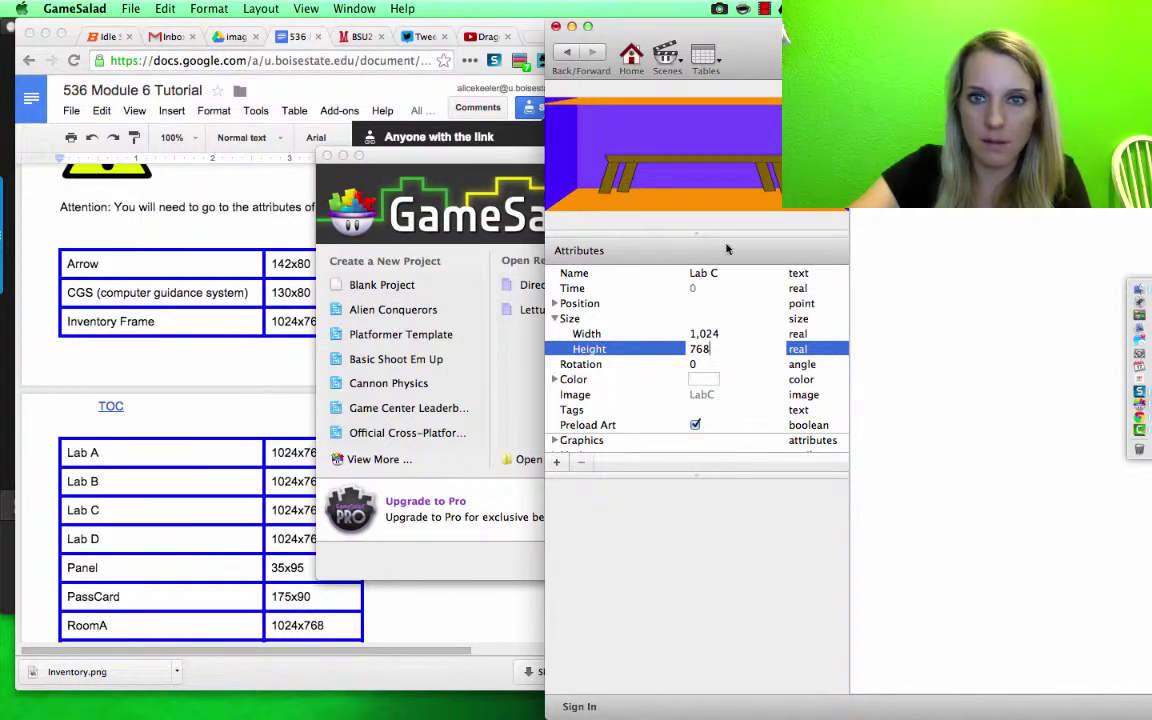
key(Tab)
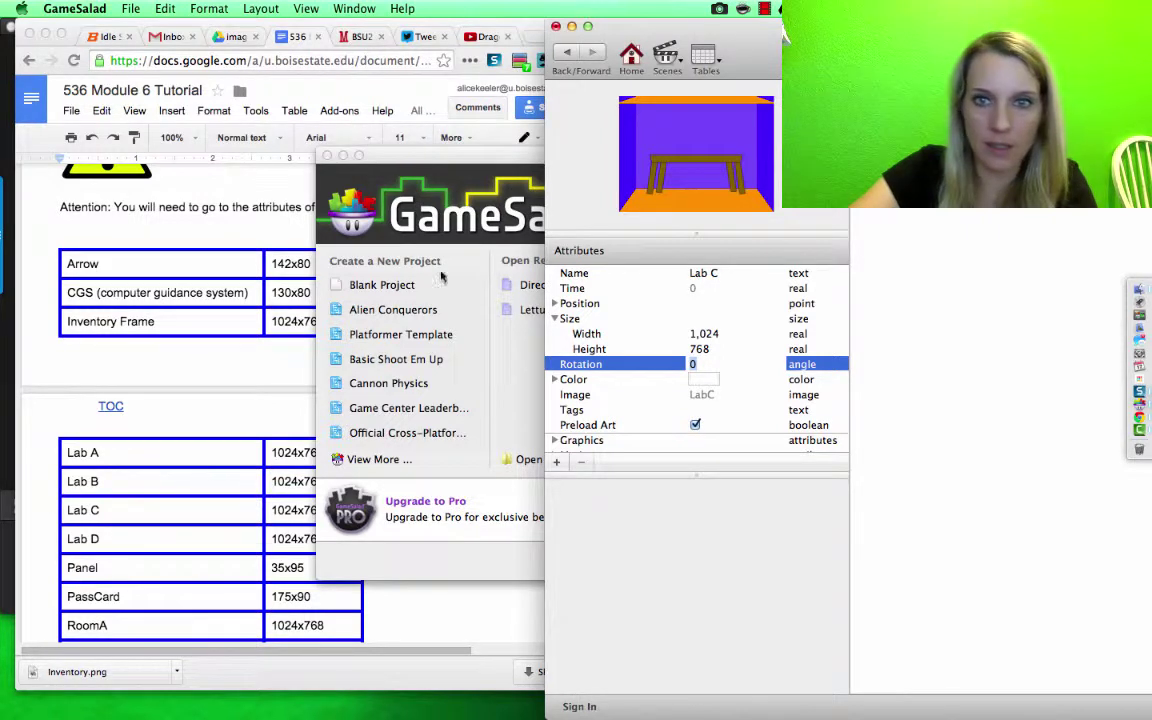
click(764, 10)
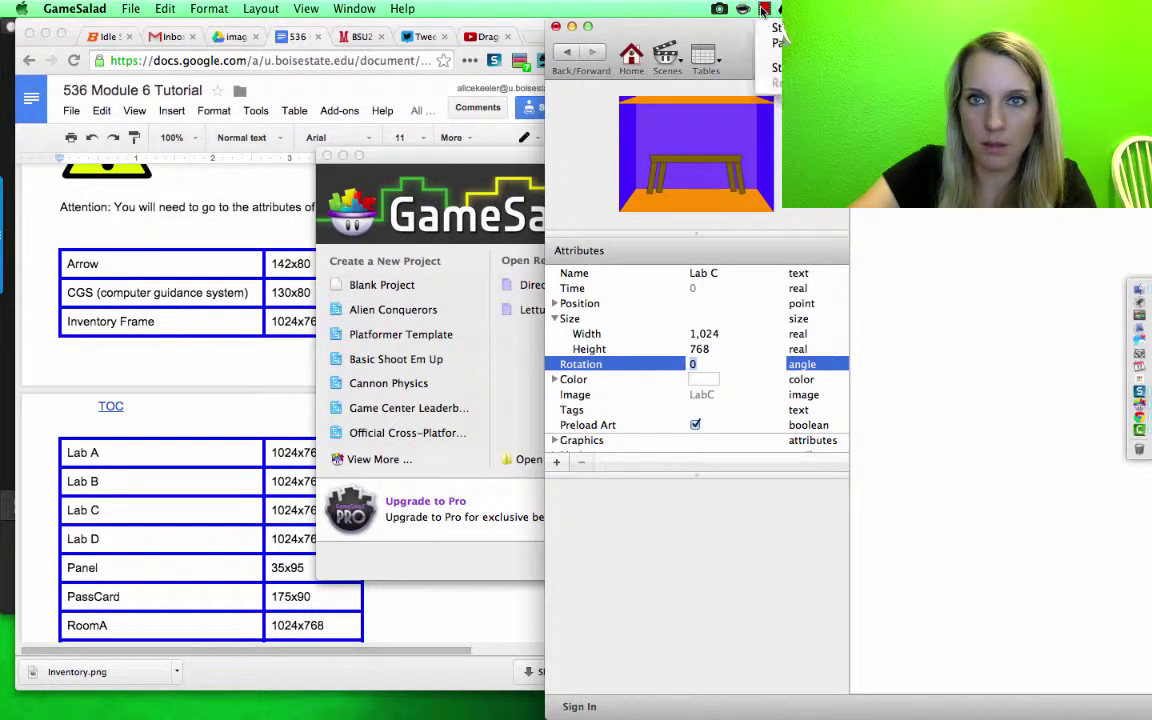
Step: Resize the Panel actor to width 35 and height 95, then return to the actor list
click(778, 45)
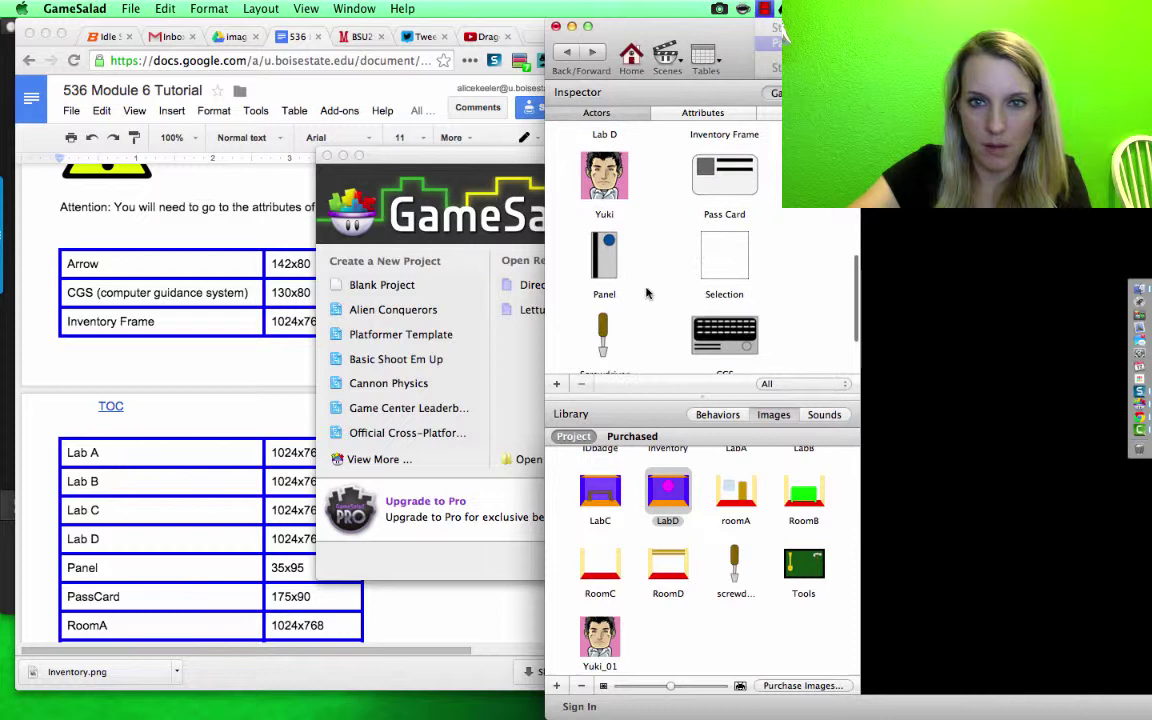
double_click(604, 292)
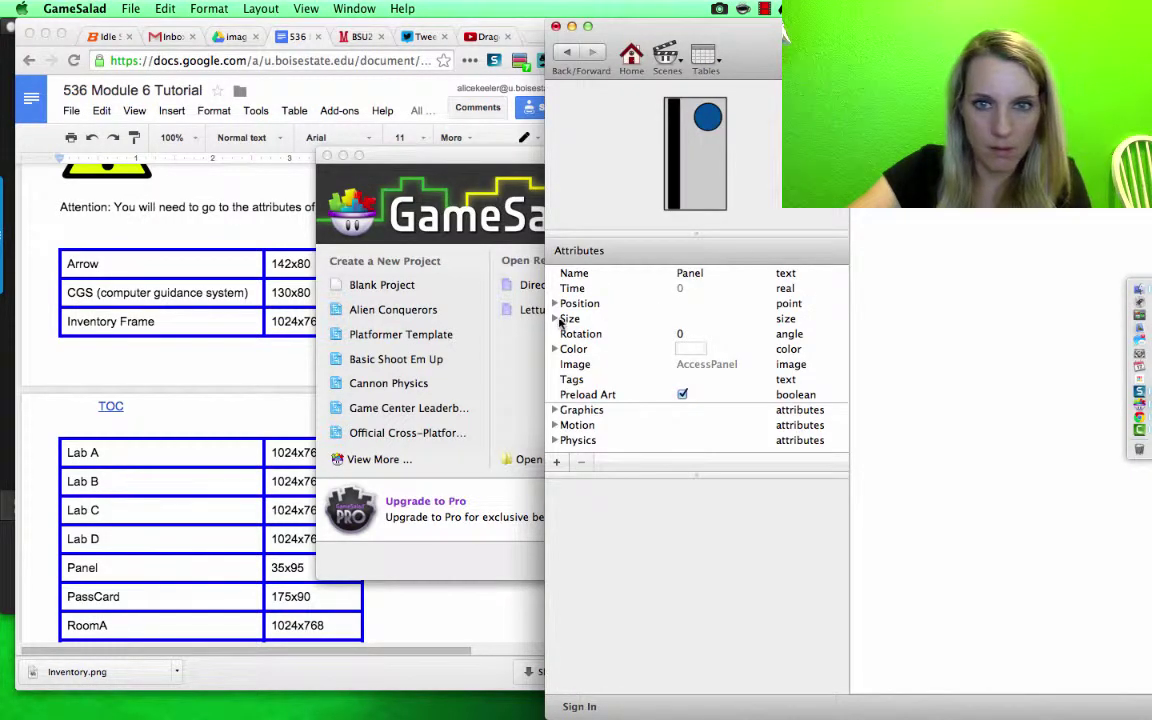
click(556, 319)
double_click(697, 334)
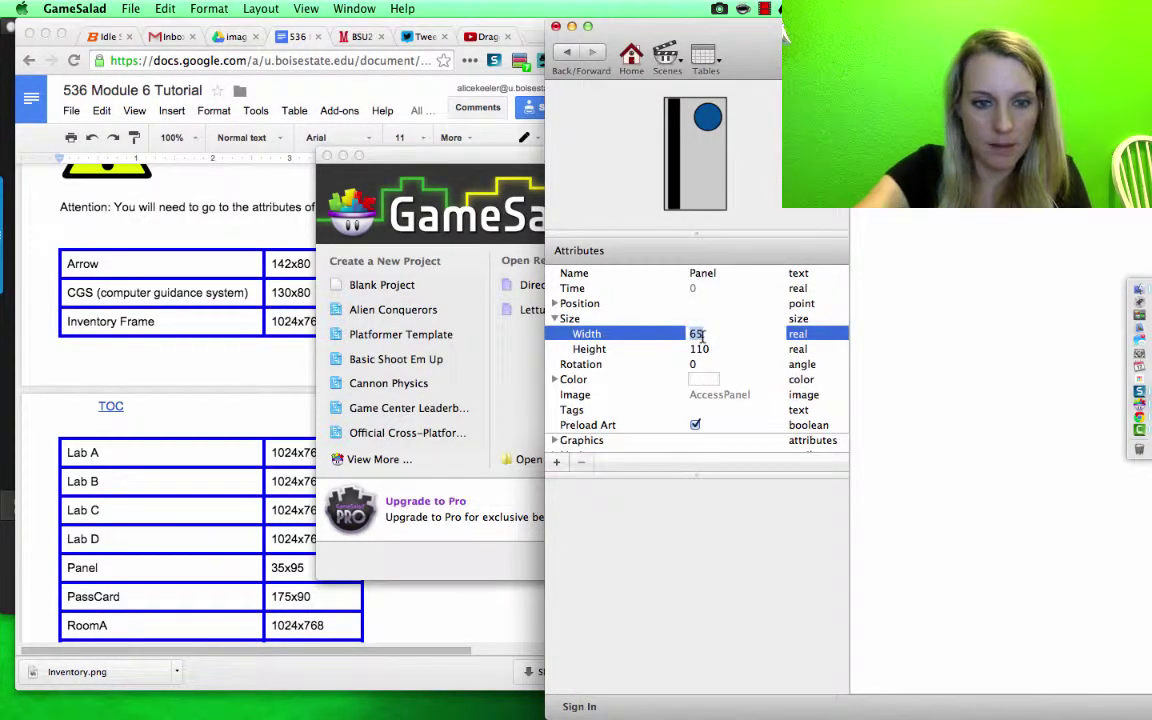
text(35)
key(Tab)
text(9)
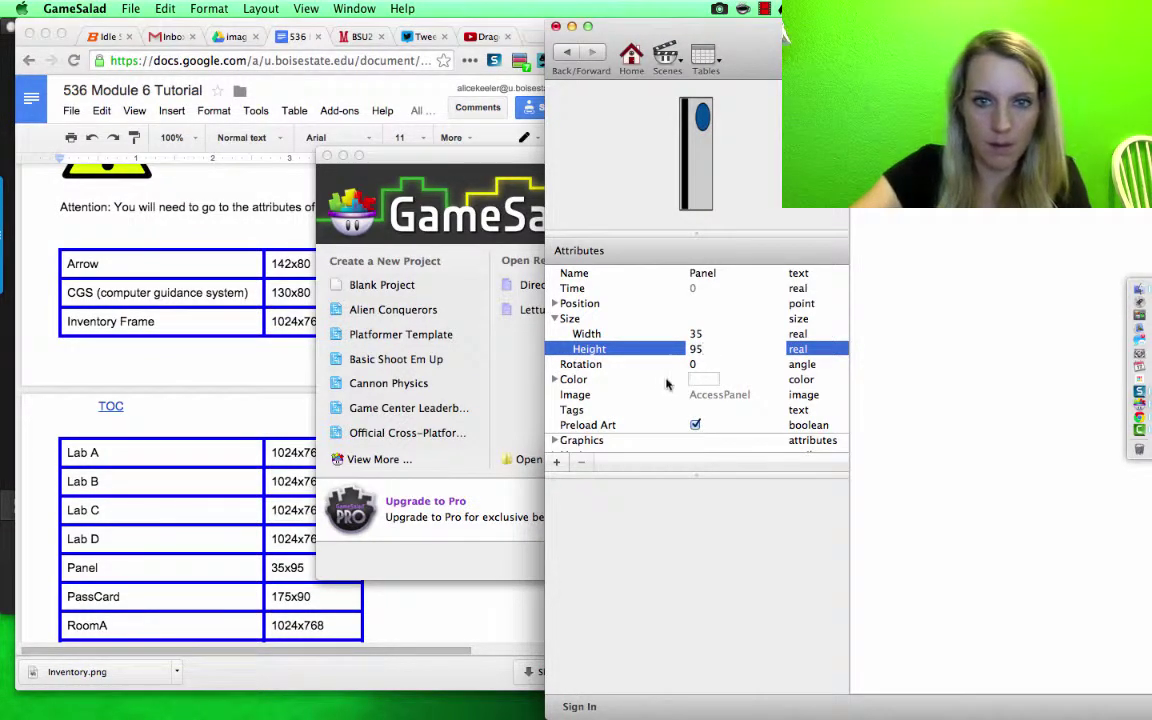
key(Tab)
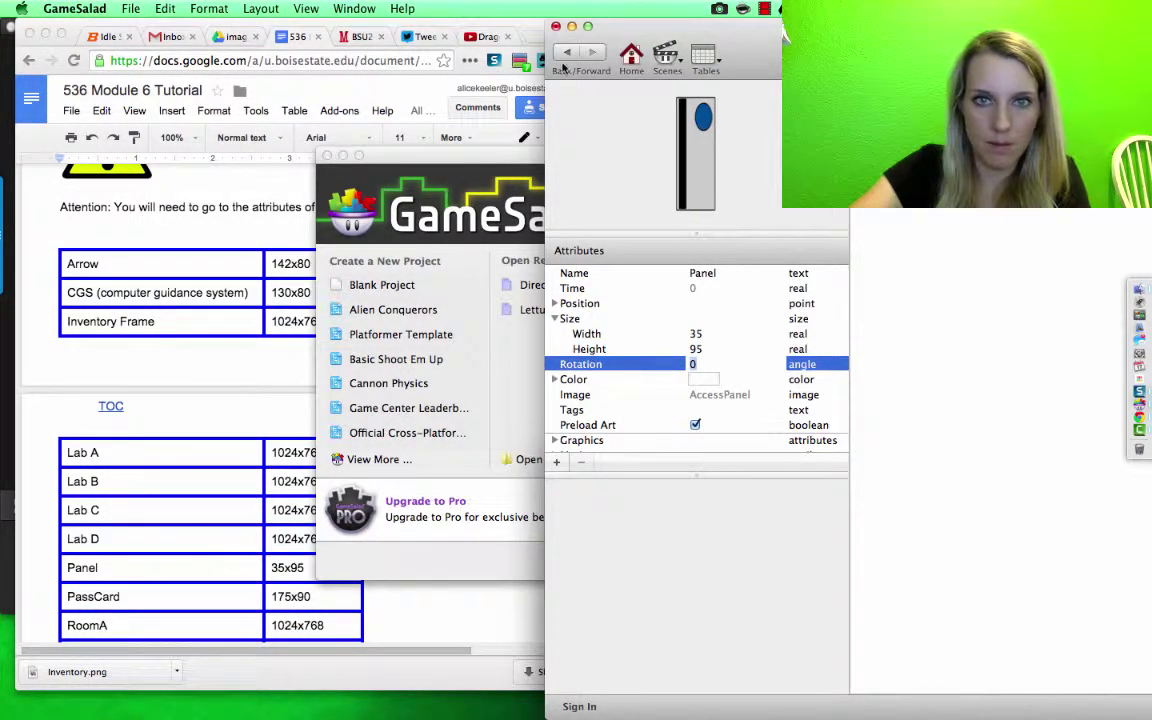
click(565, 53)
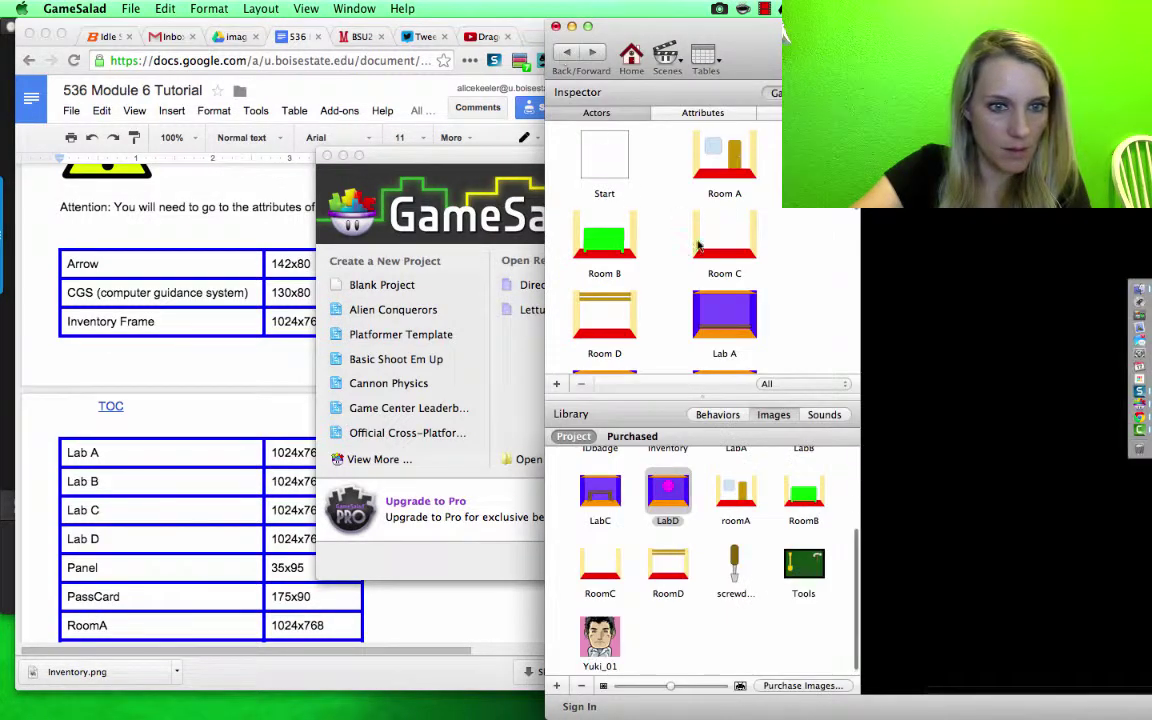
Step: Give the Pass Card actor width 175 and height 90, then go back to the actors
scroll(698, 266, down, 8)
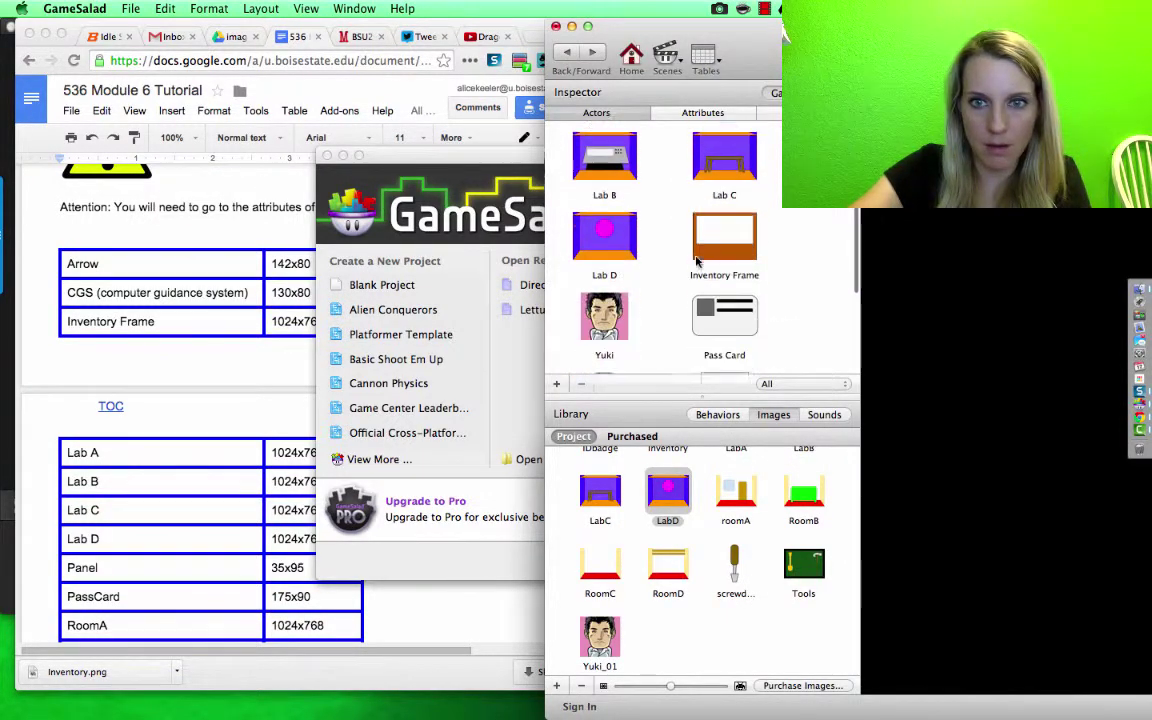
double_click(698, 262)
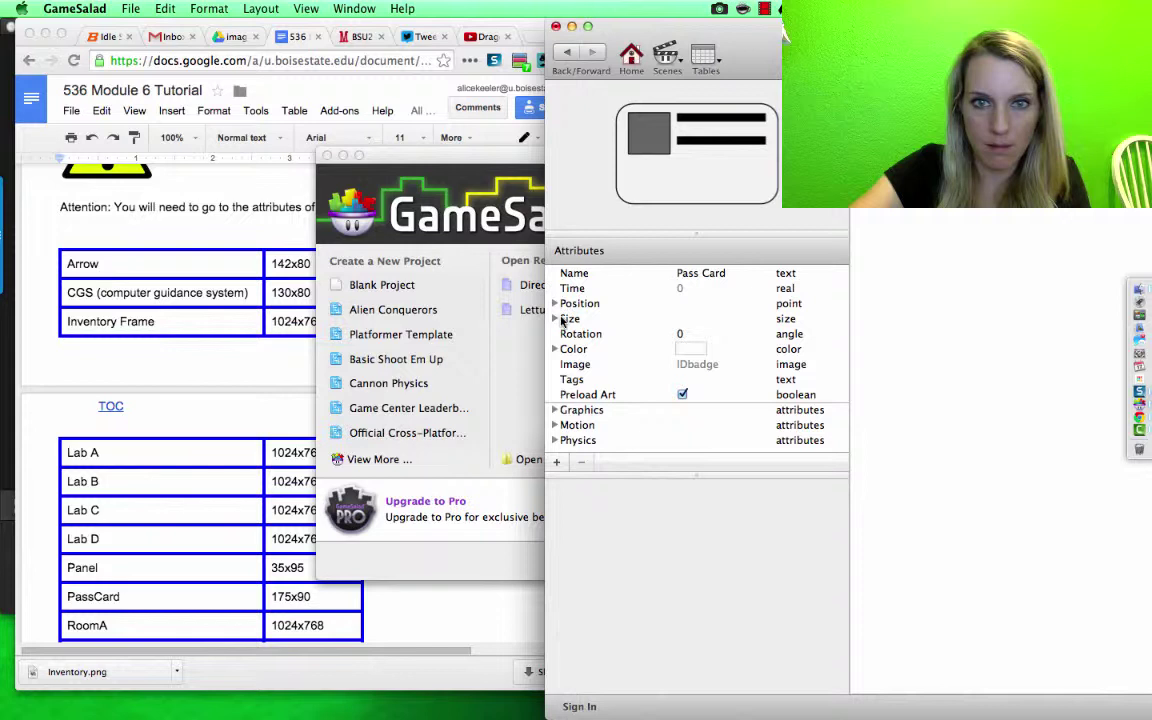
click(555, 318)
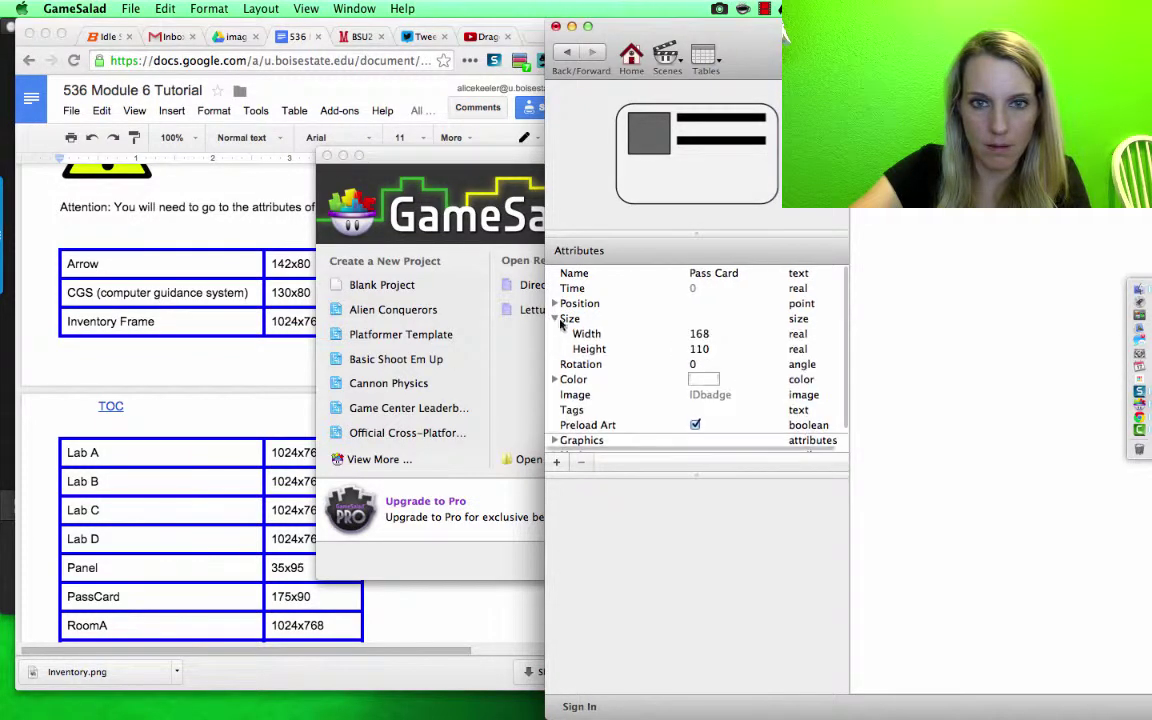
double_click(699, 334)
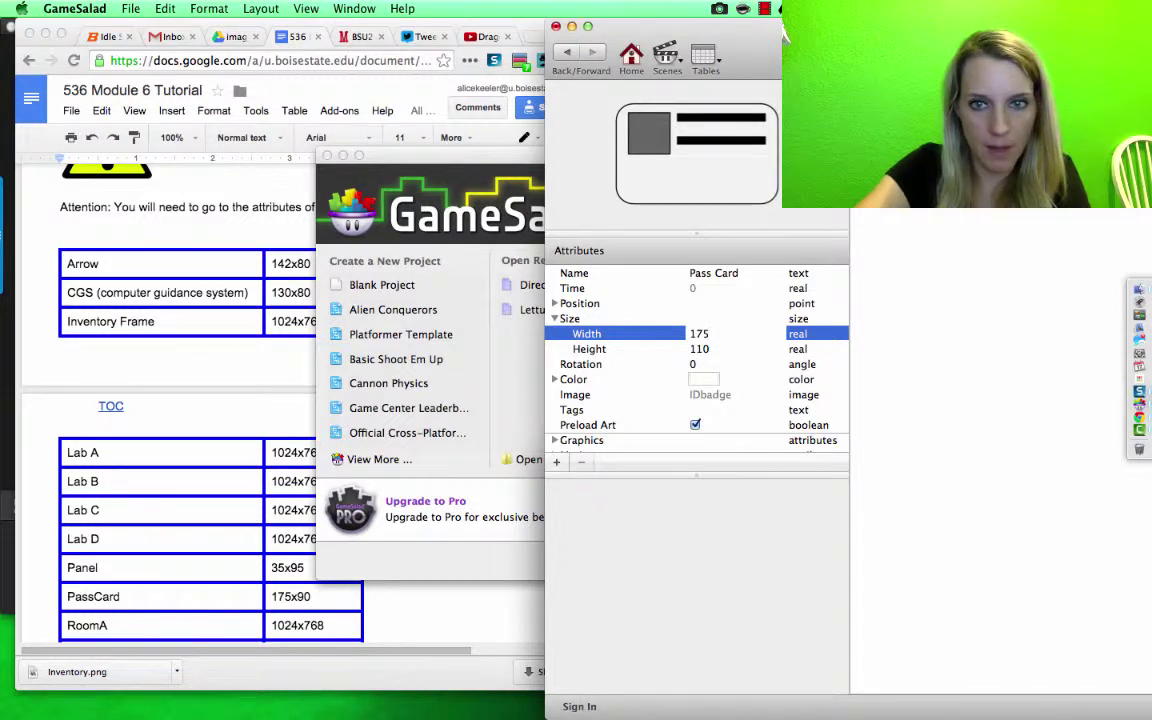
key(Tab)
text(90)
key(Tab)
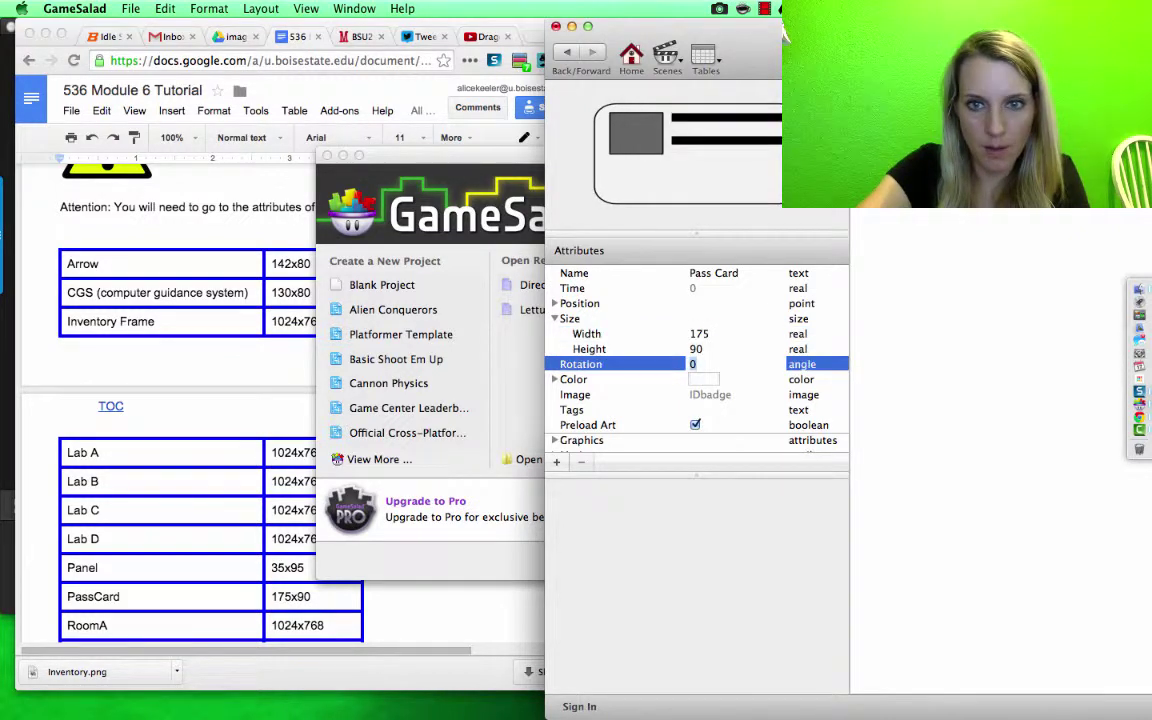
click(568, 52)
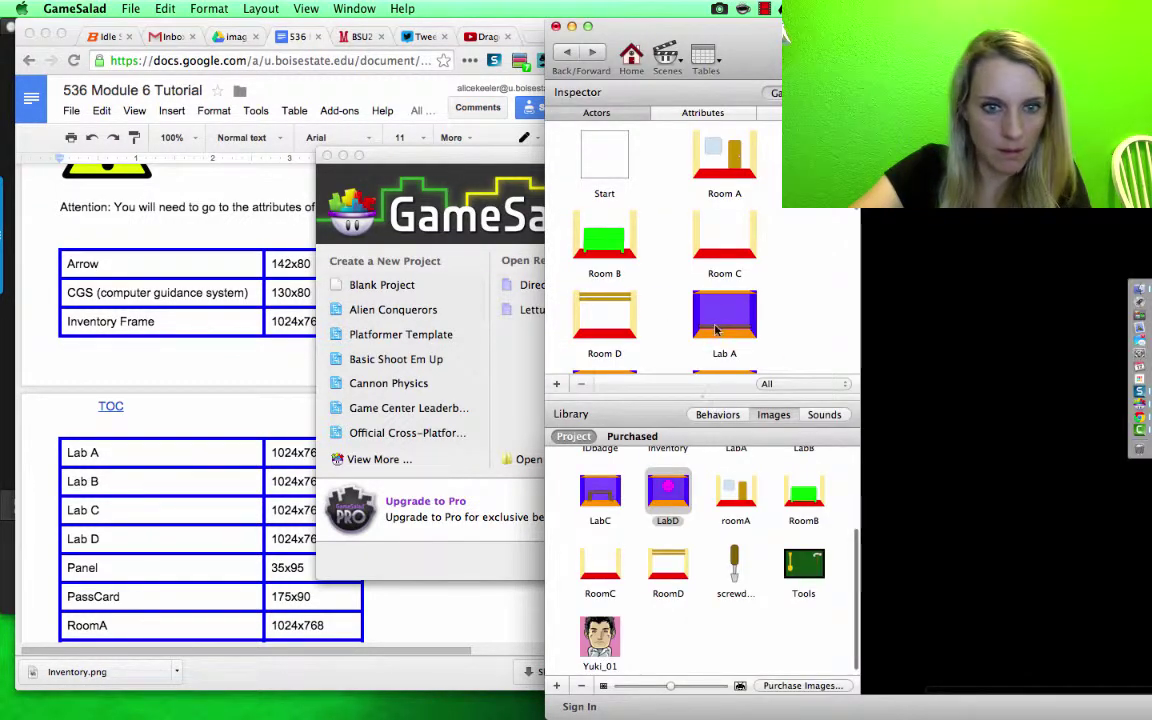
Step: Set the Room A actor's Size to width 1,024 and height 768
scroll(715, 330, down, 4)
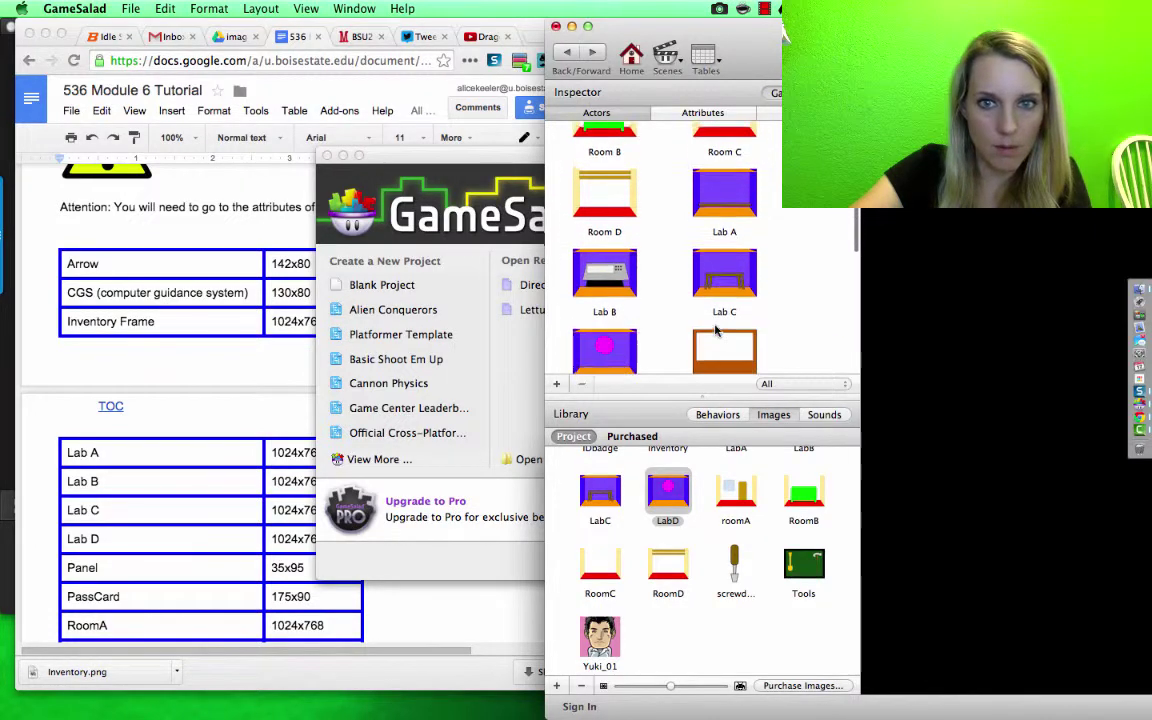
scroll(712, 335, down, 5)
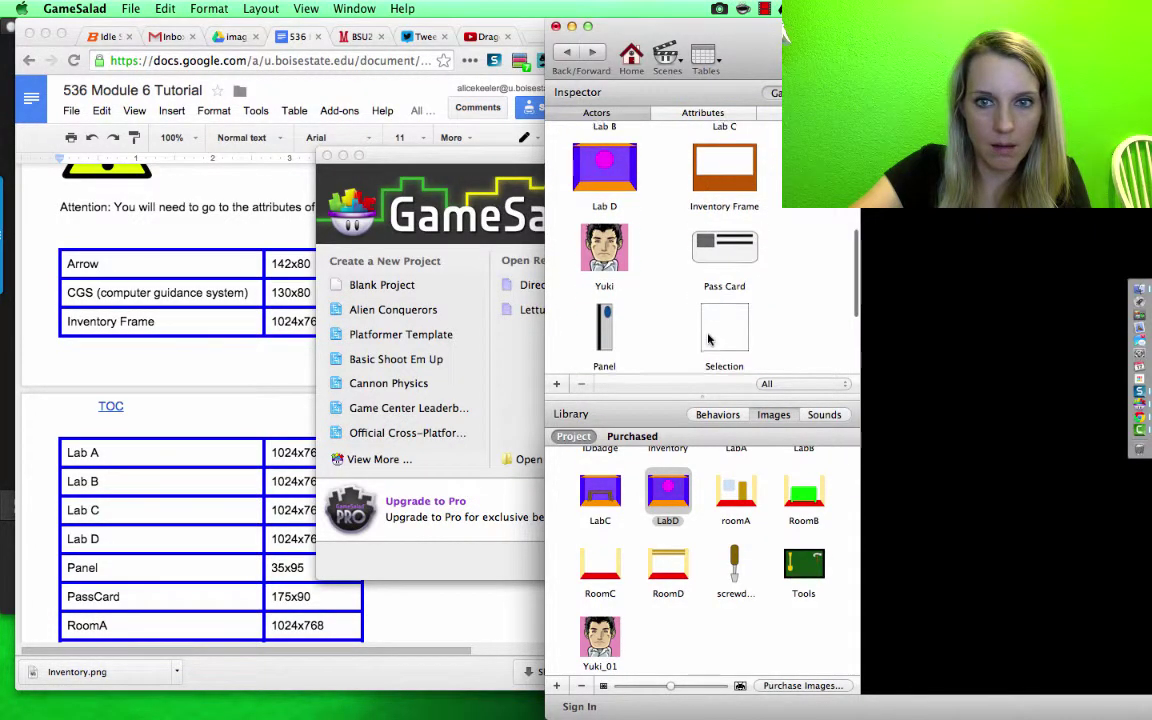
scroll(708, 336, up, 10)
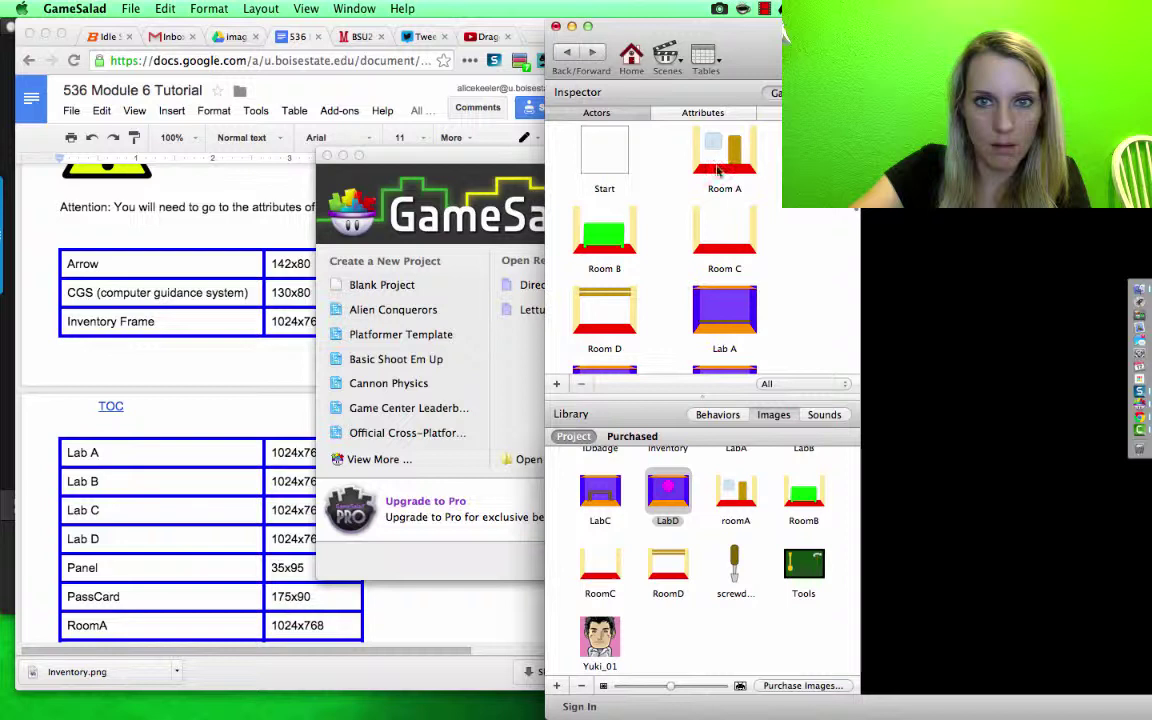
double_click(717, 171)
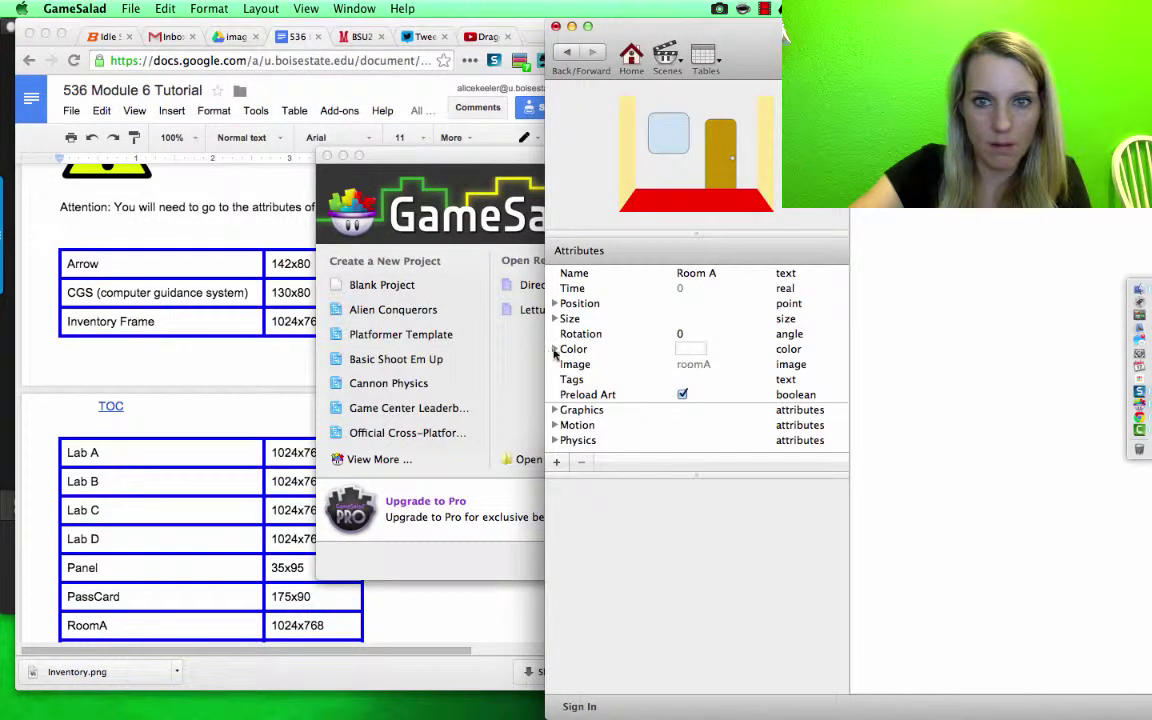
click(554, 318)
double_click(697, 333)
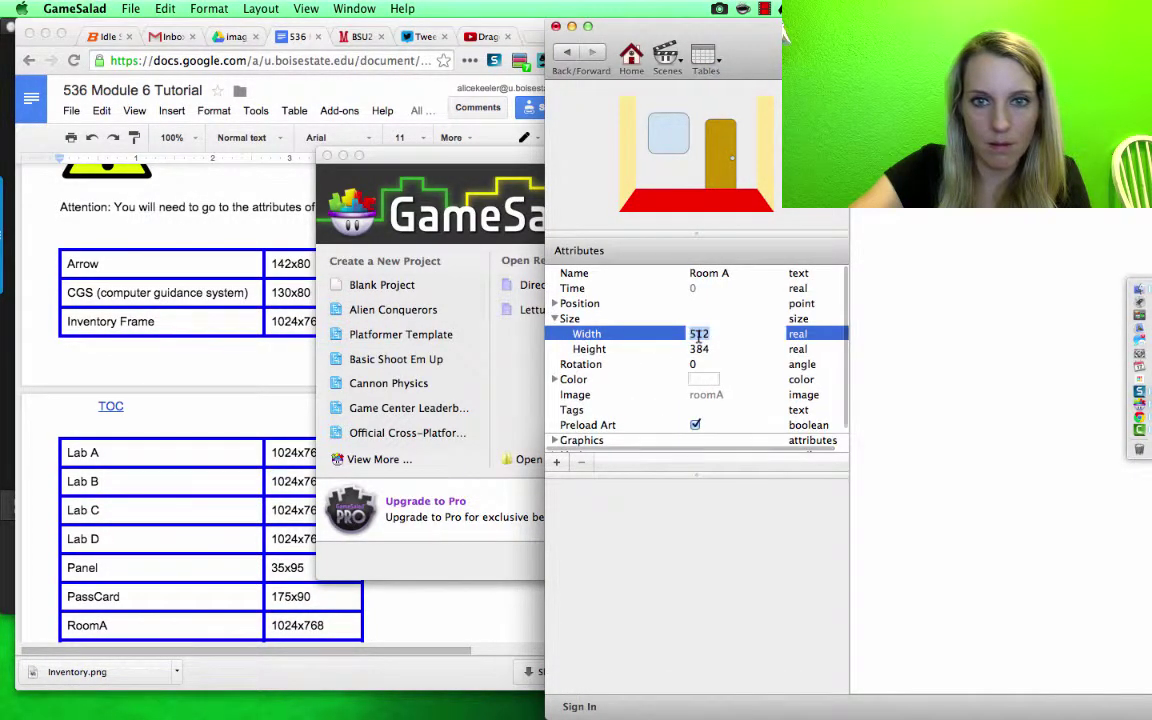
text(1,024)
key(Tab)
text(768)
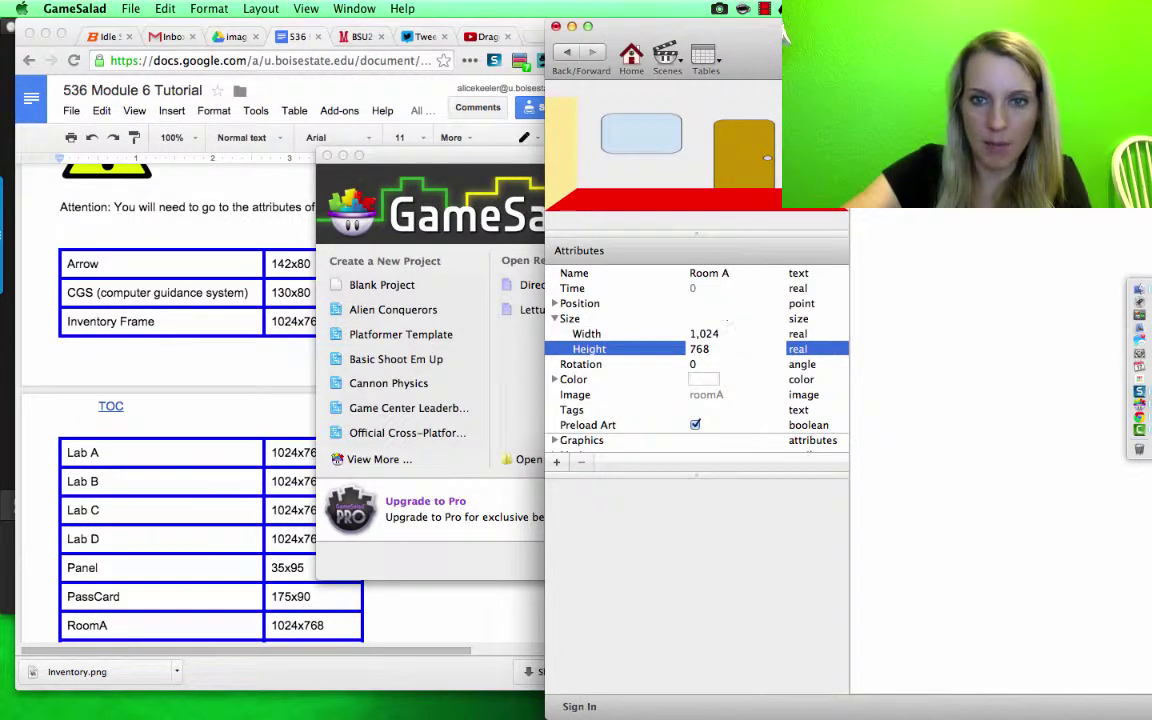
key(Tab)
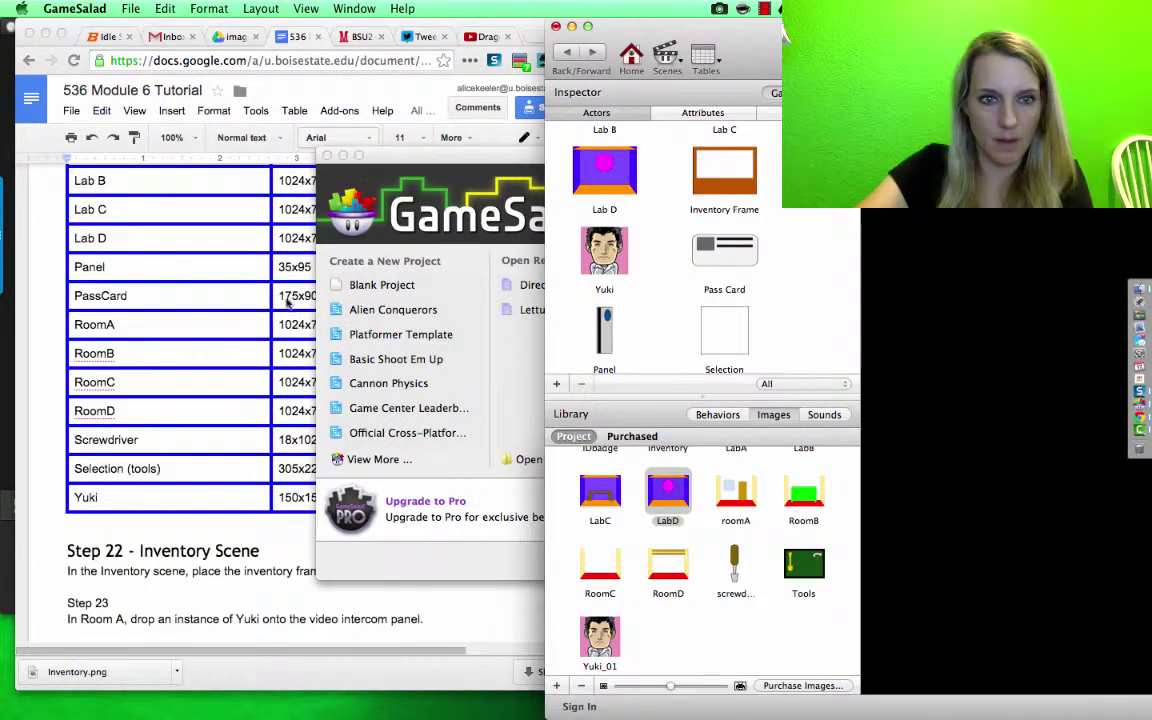
Step: After checking the doc's size table, drag the library's Tools image onto the Selection actor
click(287, 302)
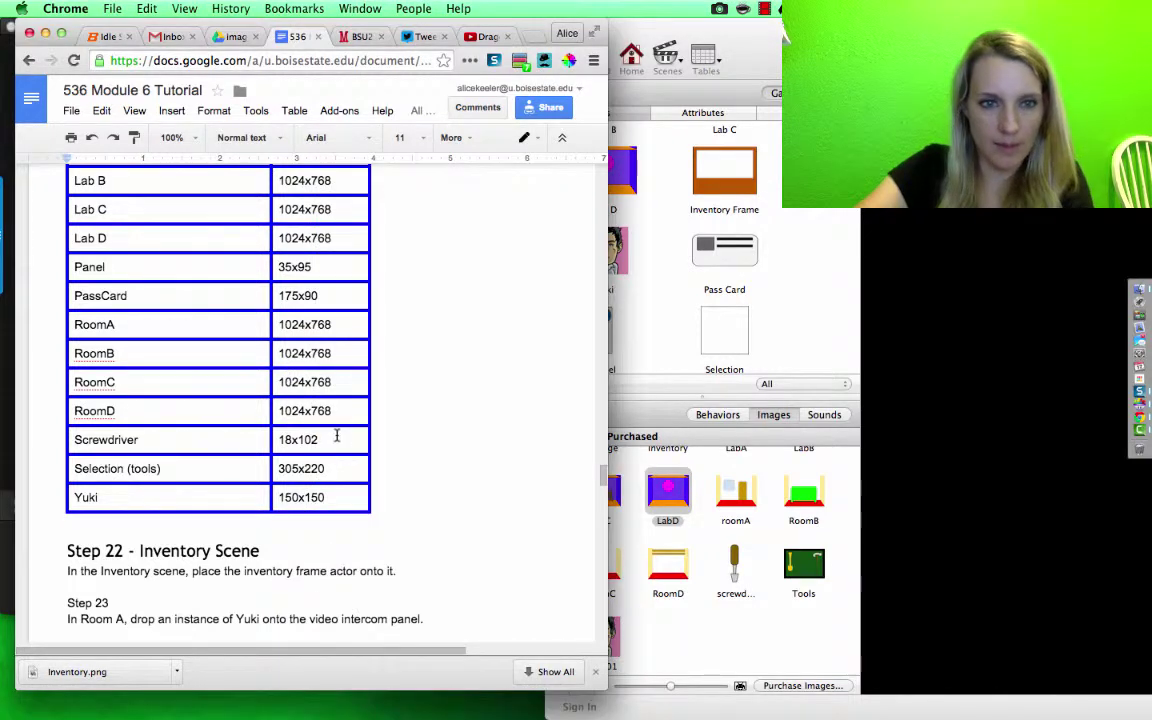
click(684, 311)
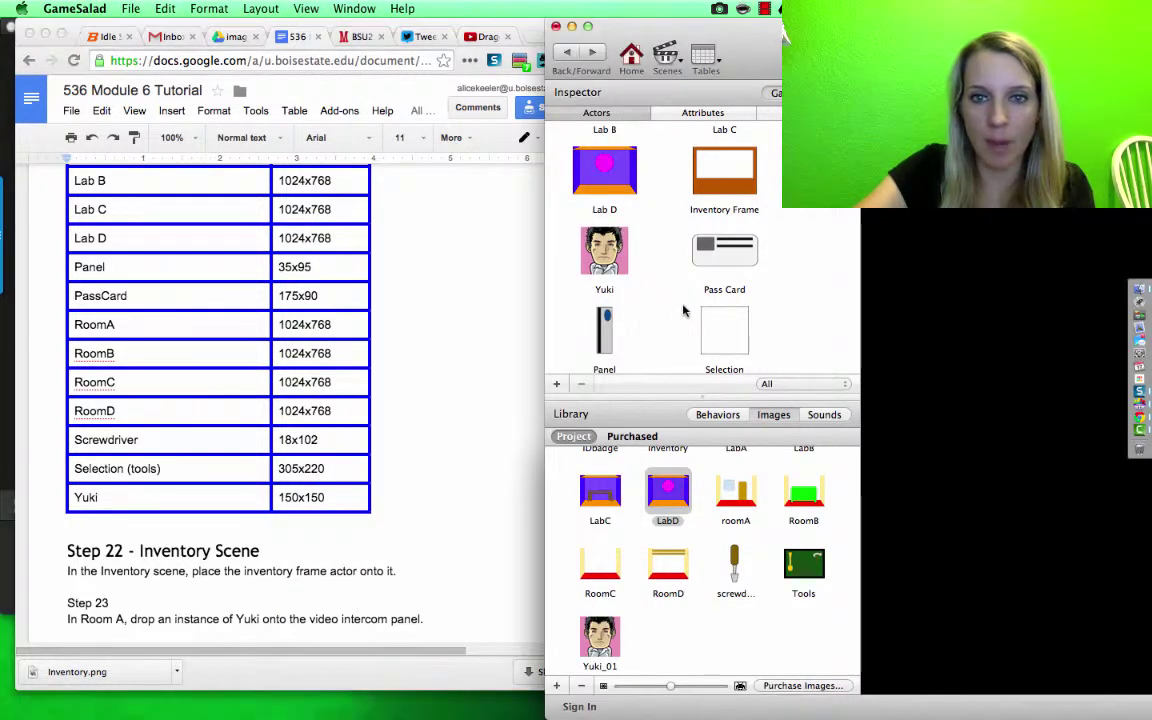
scroll(641, 326, down, 3)
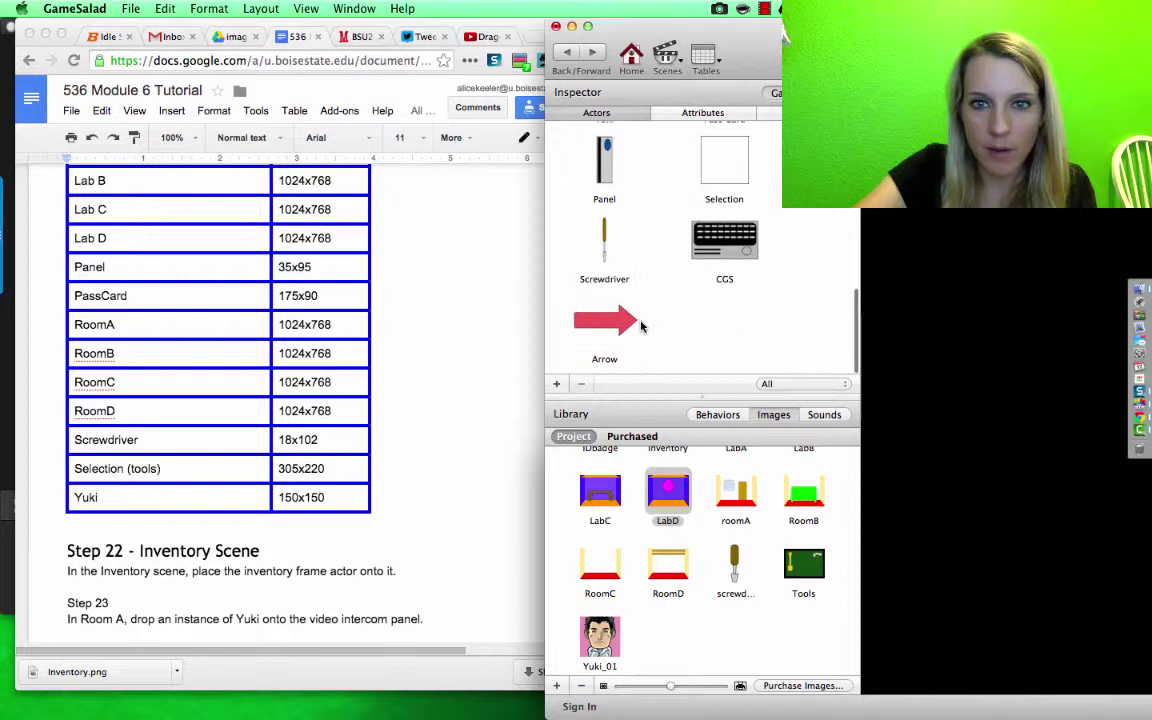
scroll(641, 326, up, 1)
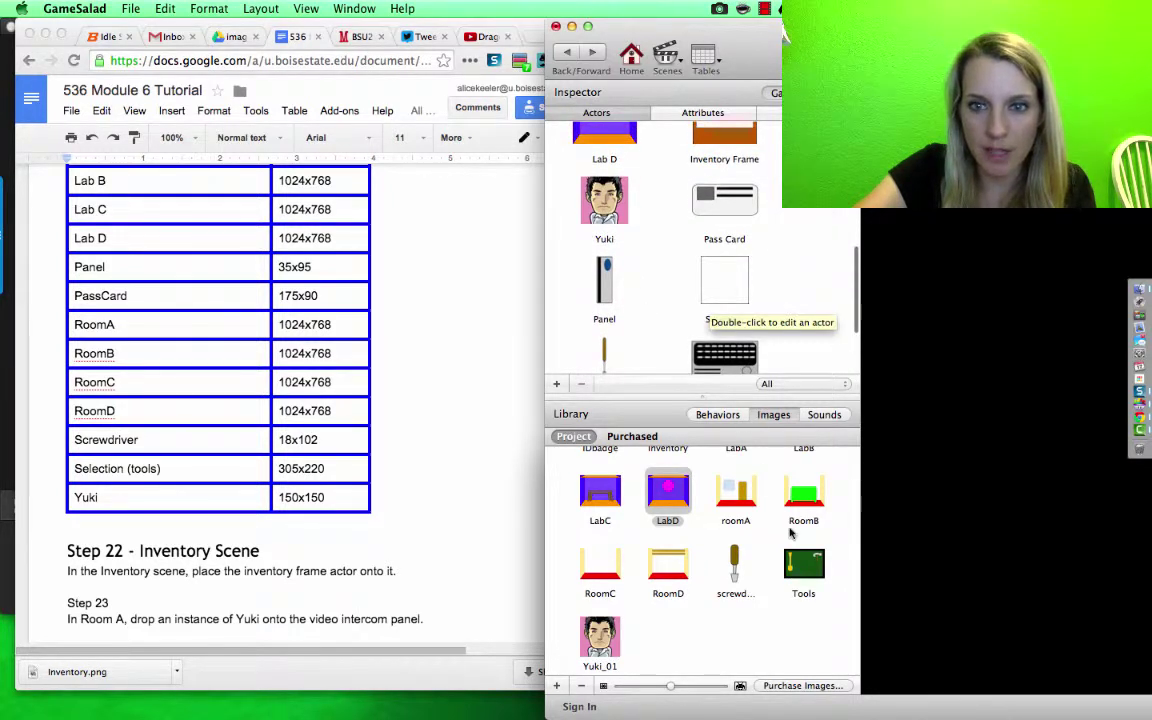
click(802, 563)
drag(802, 563, 723, 290)
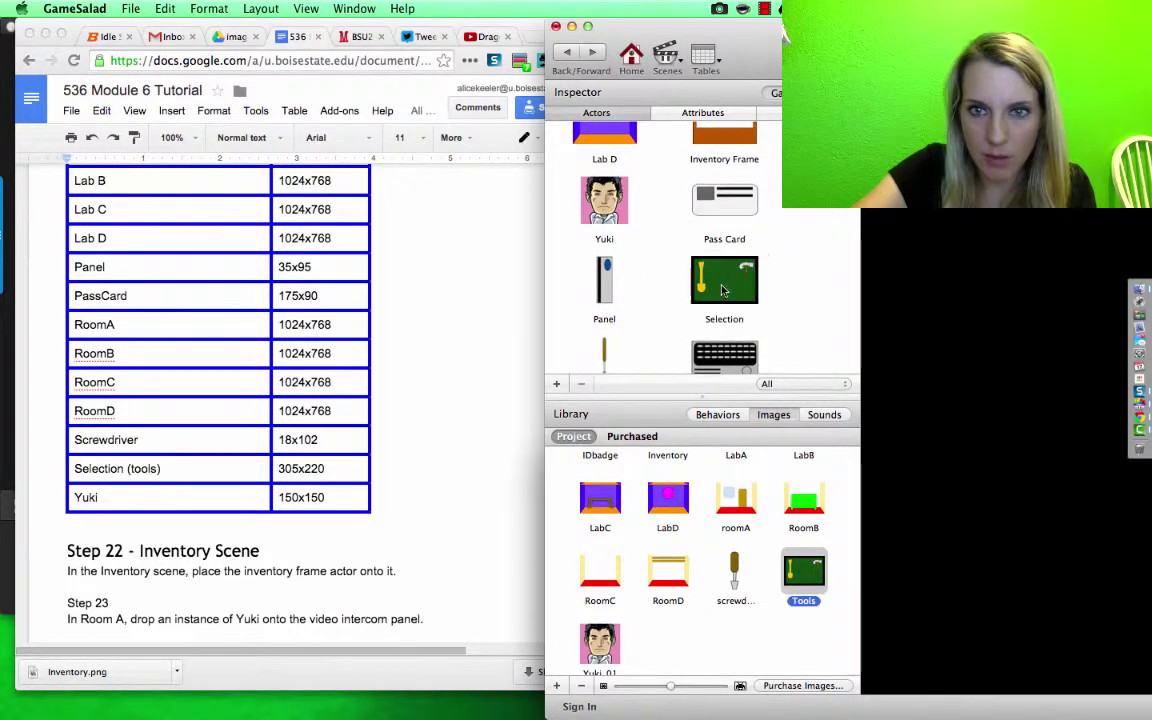
click(723, 290)
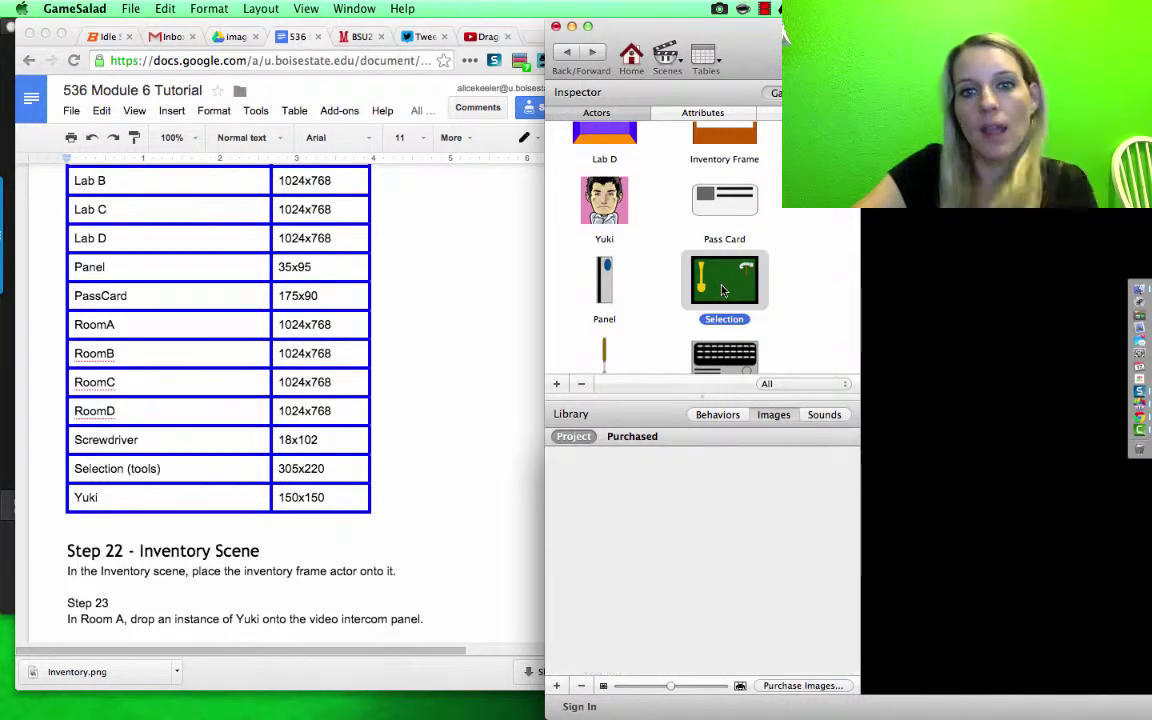
Step: Set the Selection actor's size to width 305 and height 220
double_click(723, 290)
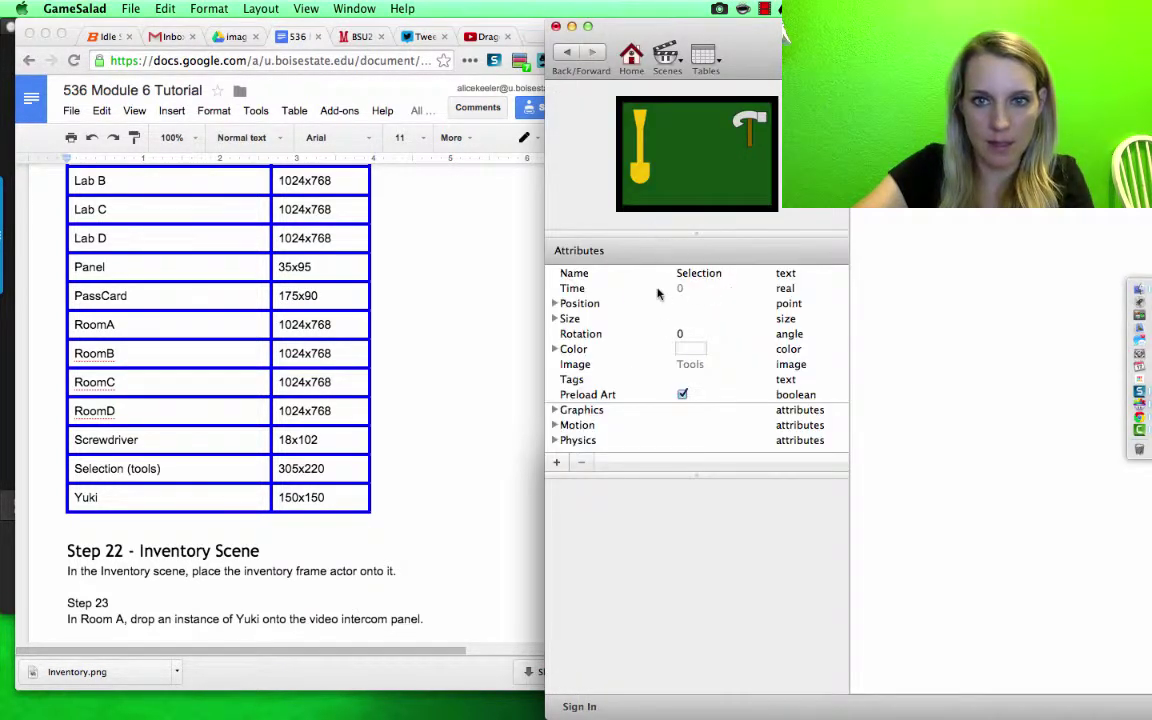
click(554, 318)
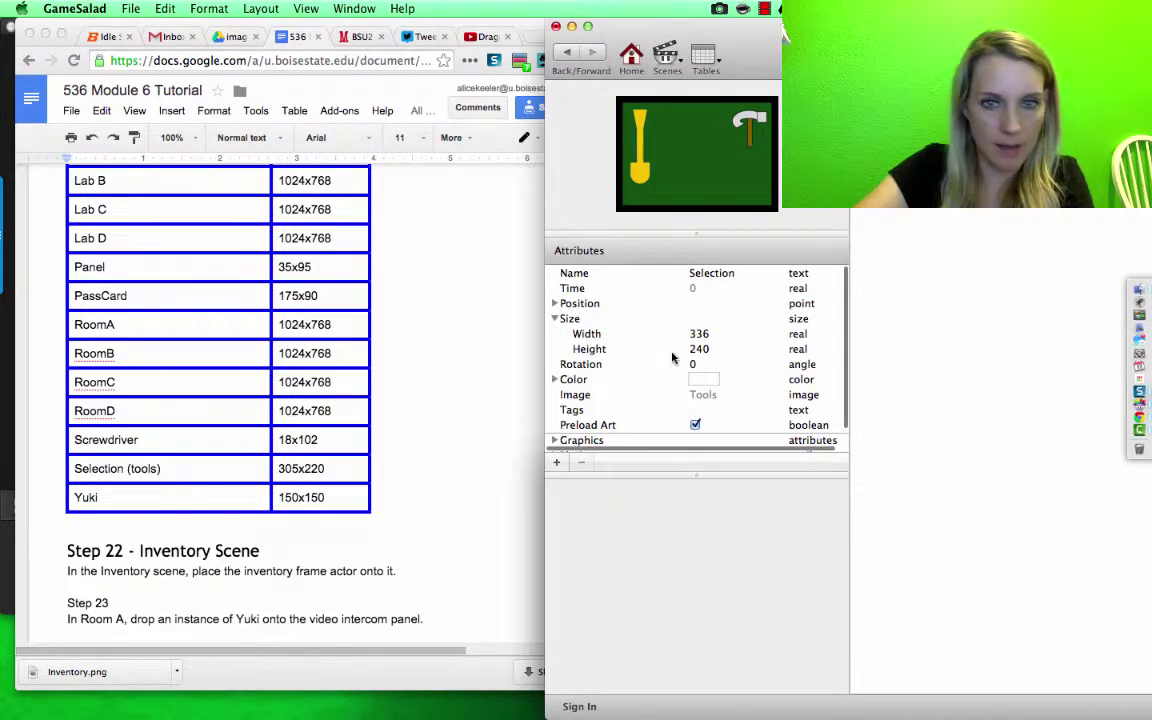
double_click(699, 334)
text(30)
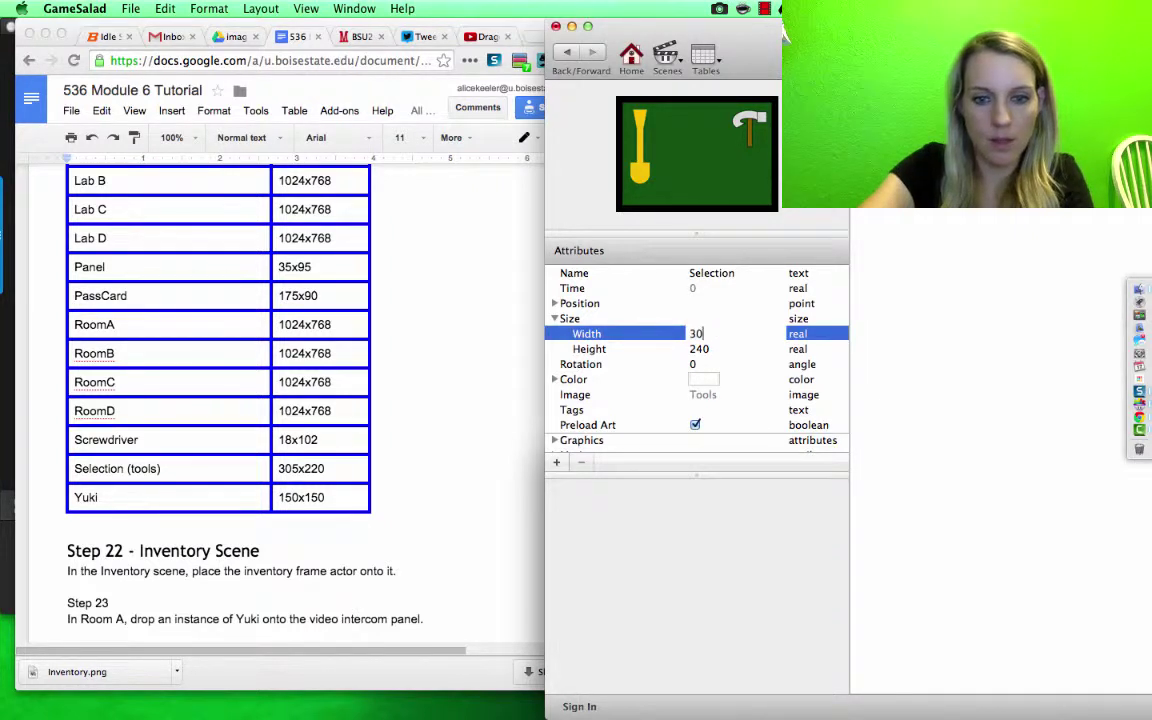
text(5)
key(Tab)
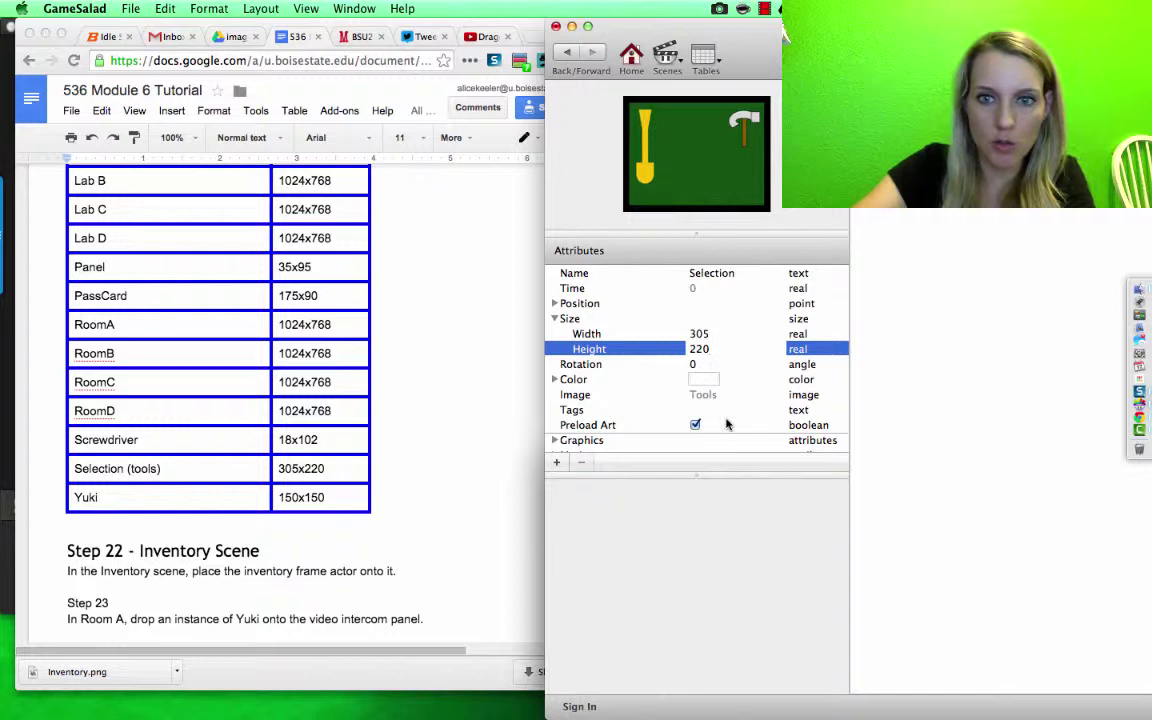
click(734, 441)
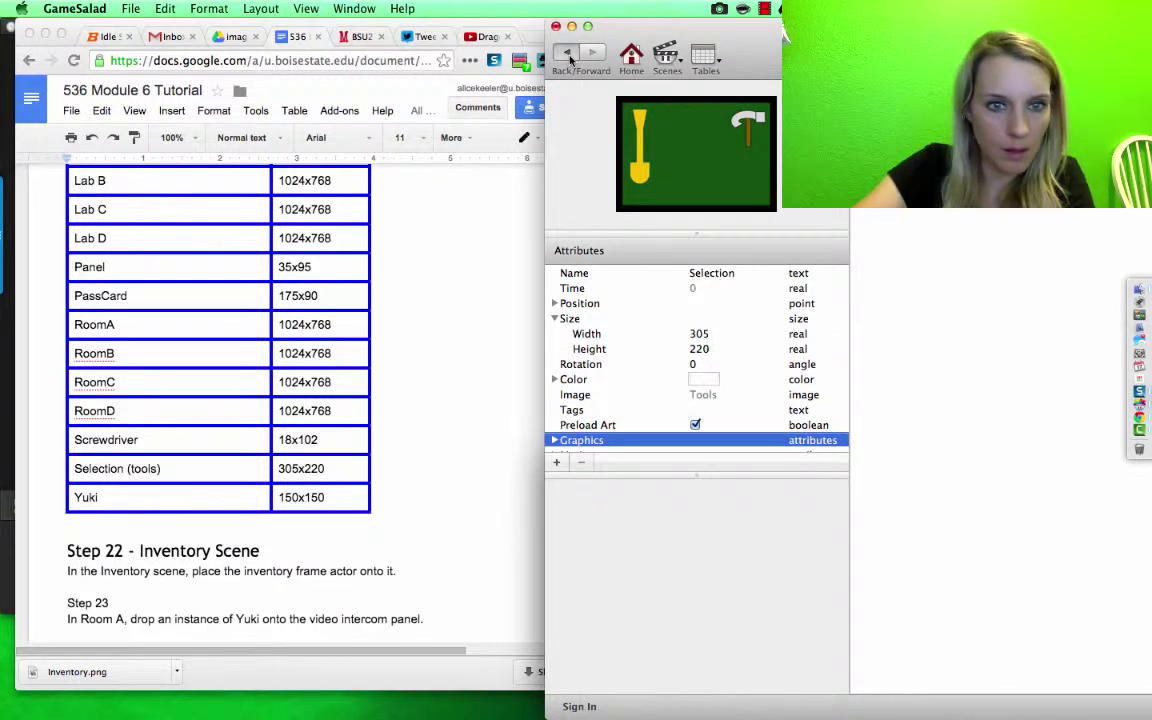
Step: Go back to the project's actor list and scroll through it
click(570, 60)
scroll(700, 310, down, 5)
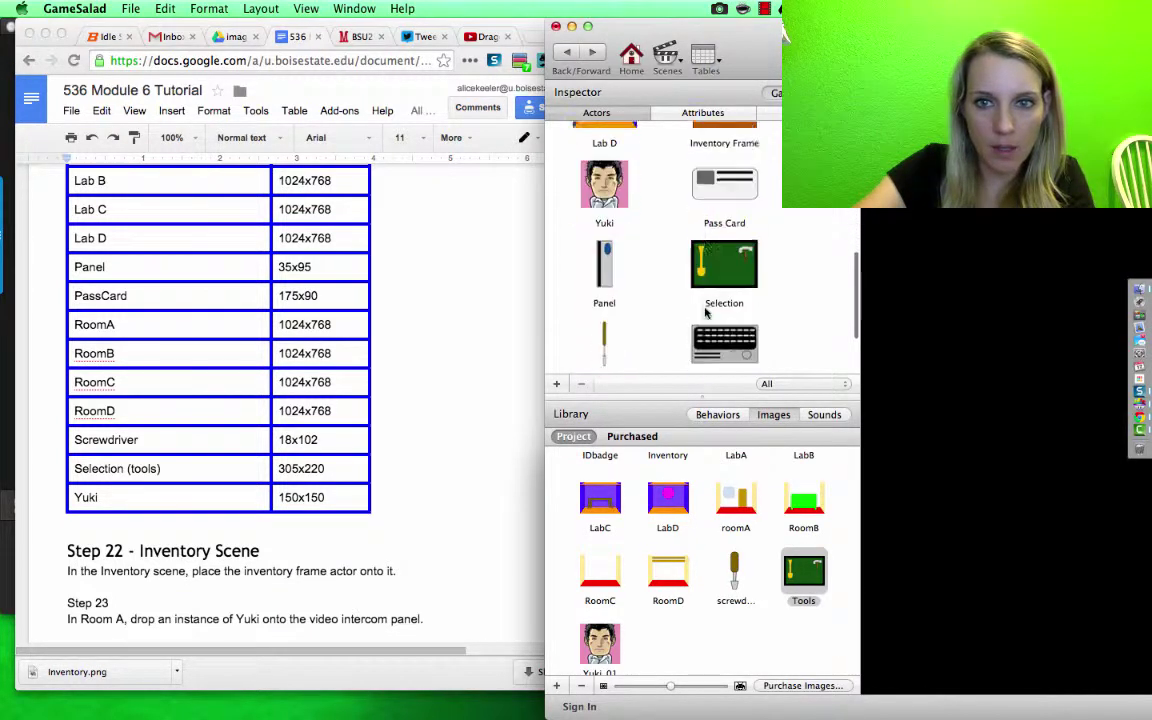
scroll(705, 313, down, 3)
scroll(706, 313, up, 4)
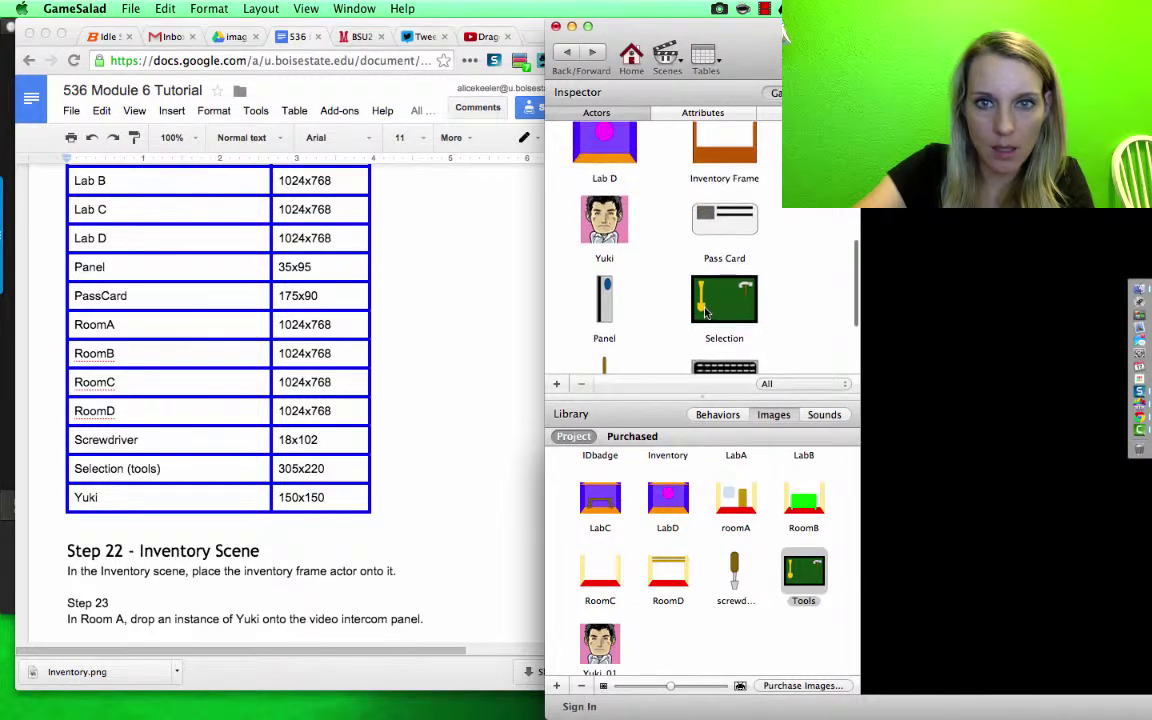
Step: Give the Yuki actor a width of 150 and a height of 150
double_click(605, 222)
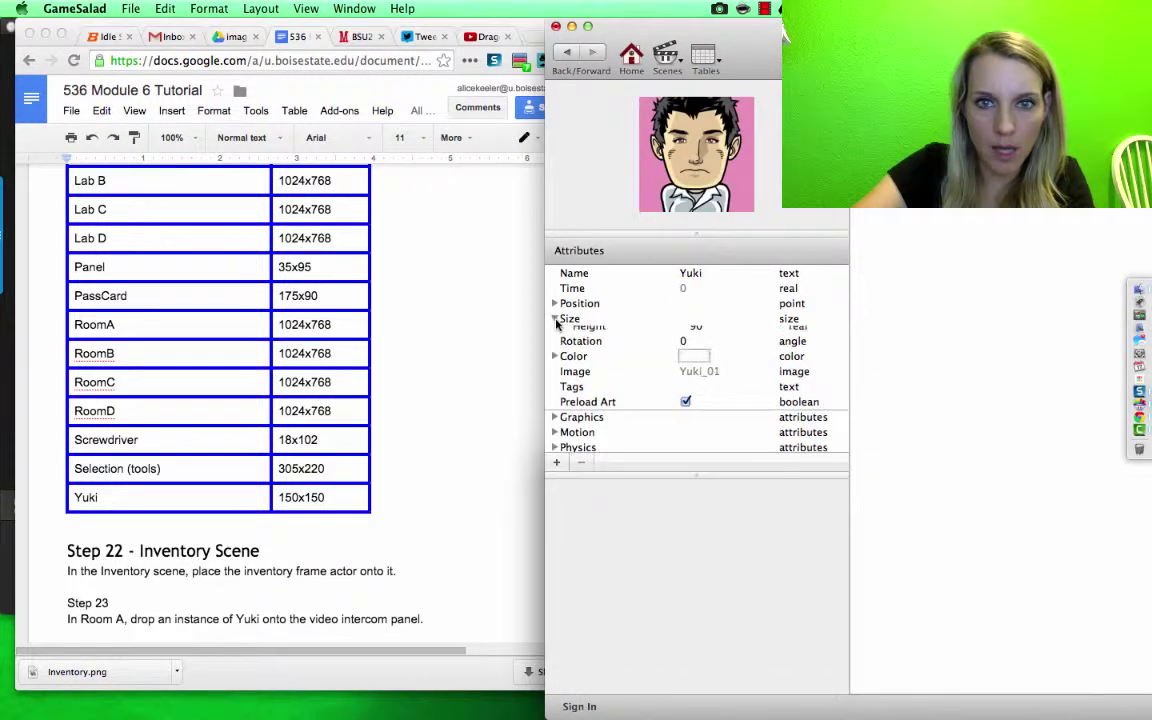
click(696, 333)
text(15)
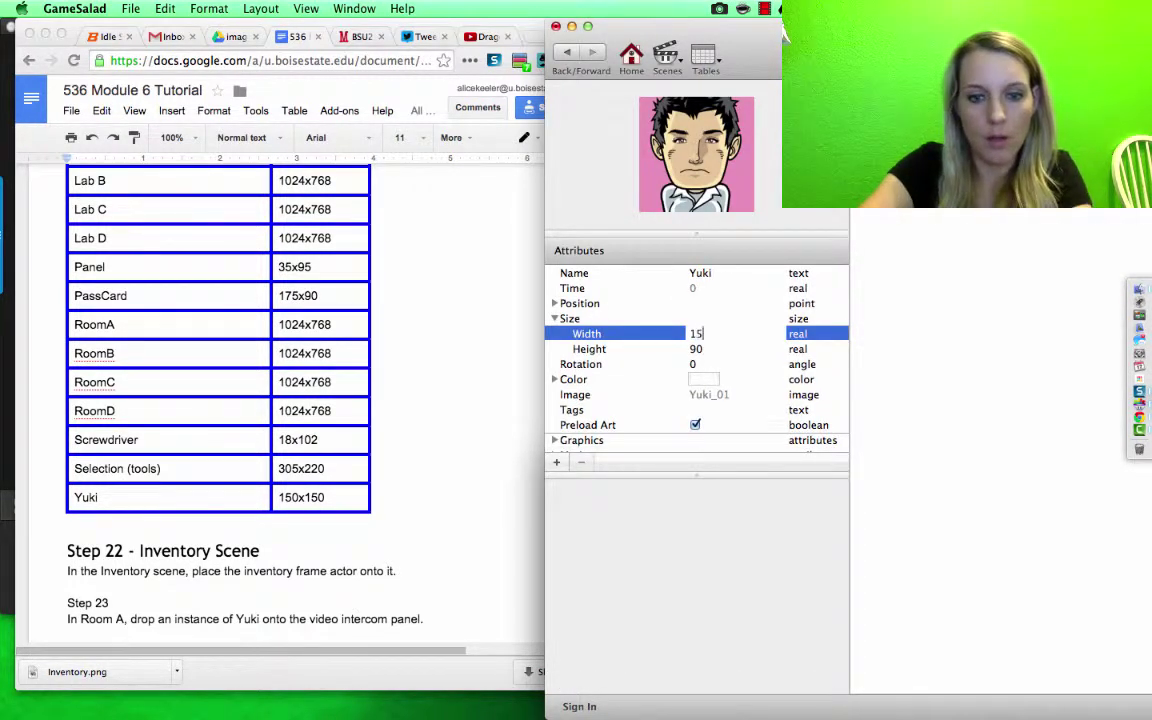
text(0)
key(Tab)
text(150)
key(Tab)
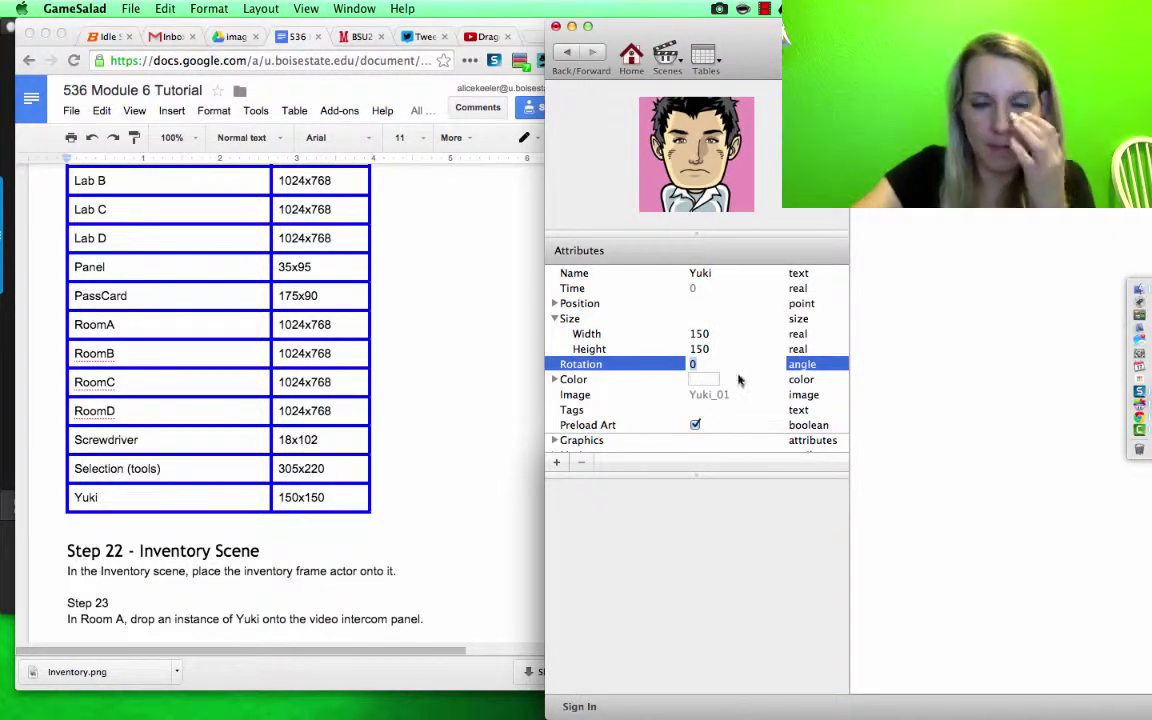